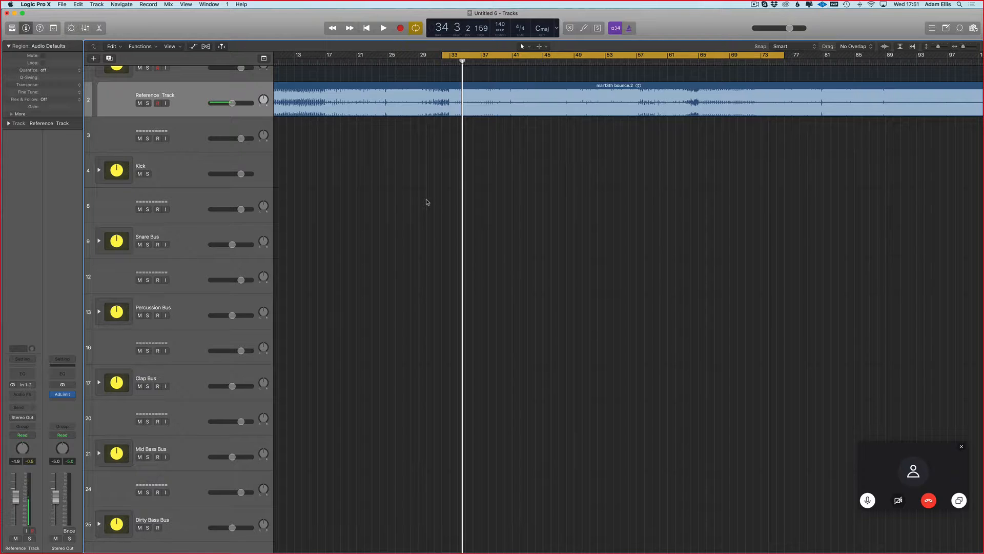
Step: Look over the reference track's waveform along the arrangement from bar 33 to about bar 200
scroll(565, 148, "right", 1)
left_click(444, 107)
left_click(466, 162)
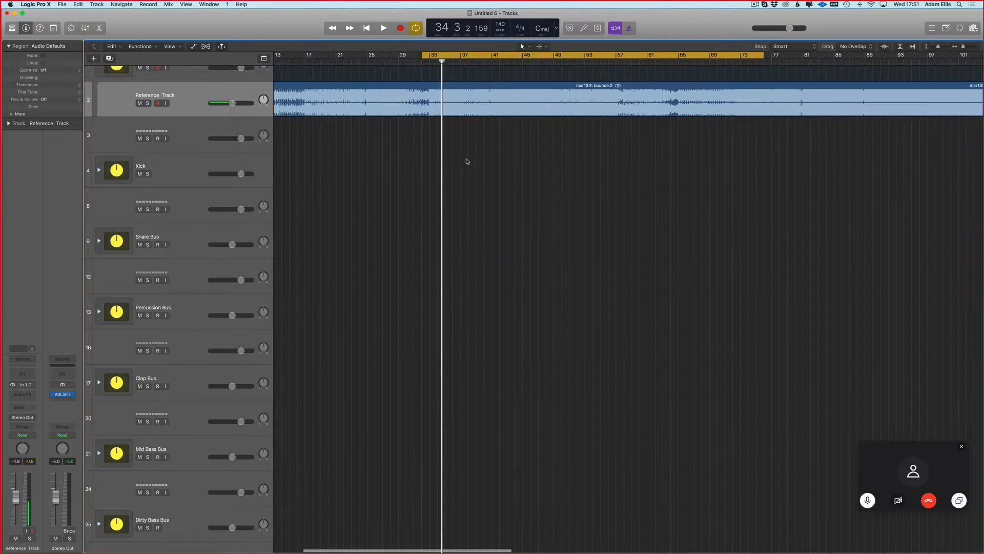
scroll(467, 159, "right", 5)
scroll(528, 100, "right", 1)
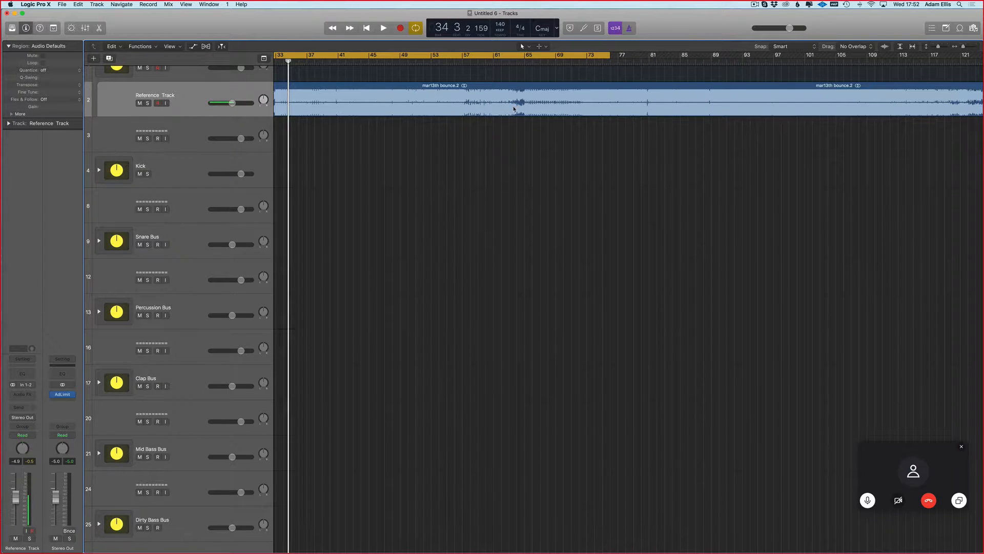
key("super+Left")
scroll(514, 108, "right", 2)
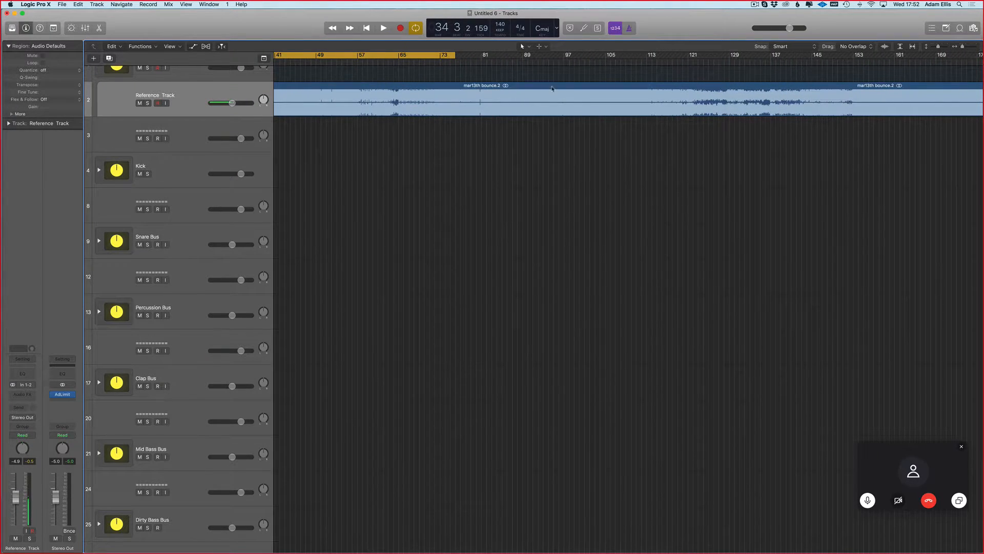
key("super+Down")
scroll(548, 93, "up", 3)
scroll(542, 105, "right", 3)
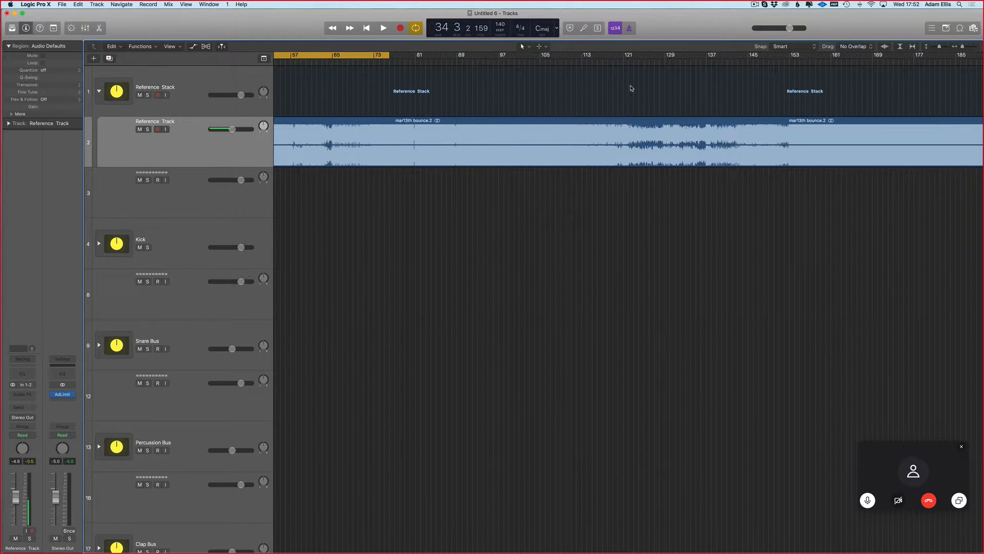
scroll(604, 87, "right", 4)
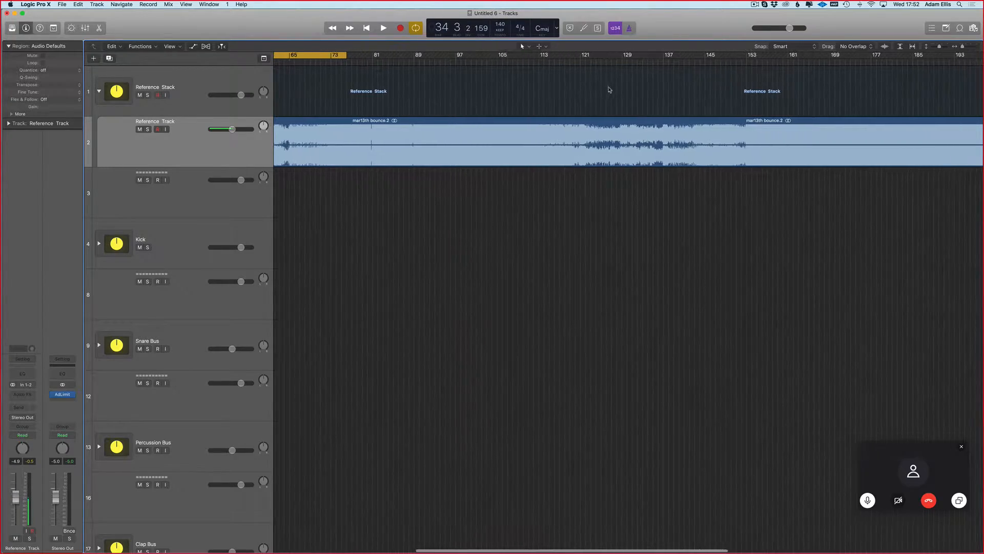
key("super+Right")
scroll(686, 68, "down", 1)
scroll(686, 68, "right", 4)
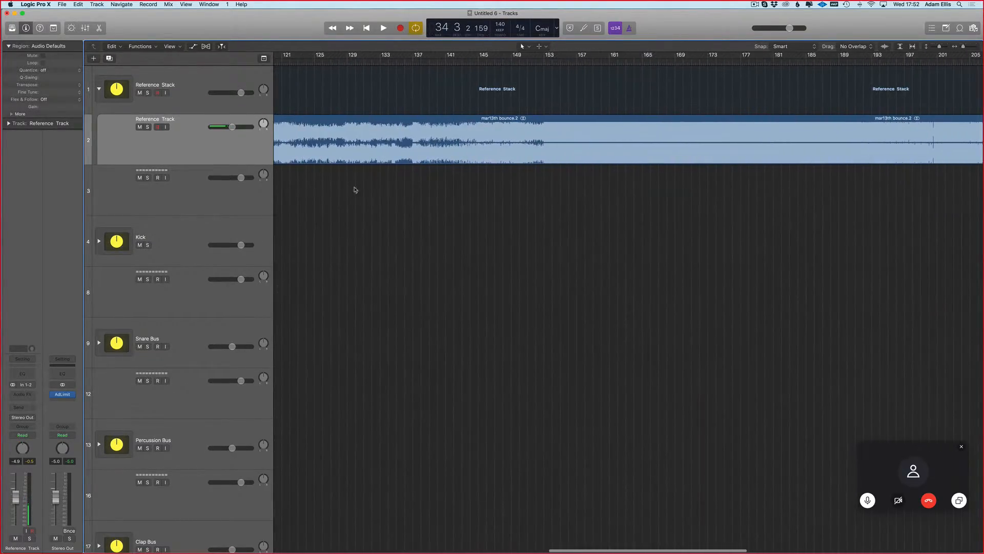
Step: Switch to Skype, check the call contact's chat for the shared tech drop bass midi.mid file, and return to Logic Pro X
key("ctrl+Left")
mouse_move(11, 402)
left_click(16, 385)
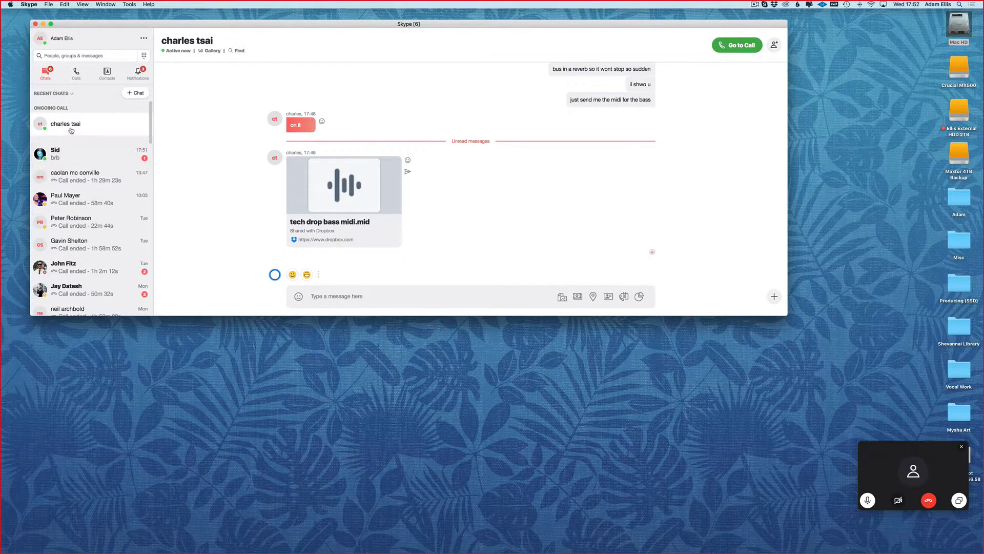
scroll(309, 170, "up", 2)
scroll(309, 170, "down", 2)
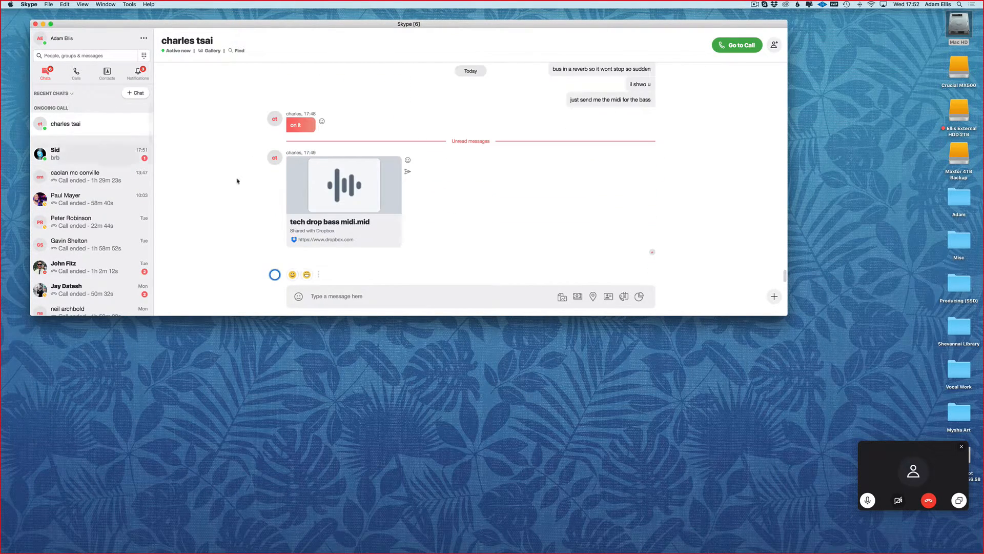
left_click(129, 135)
key("ctrl+Right")
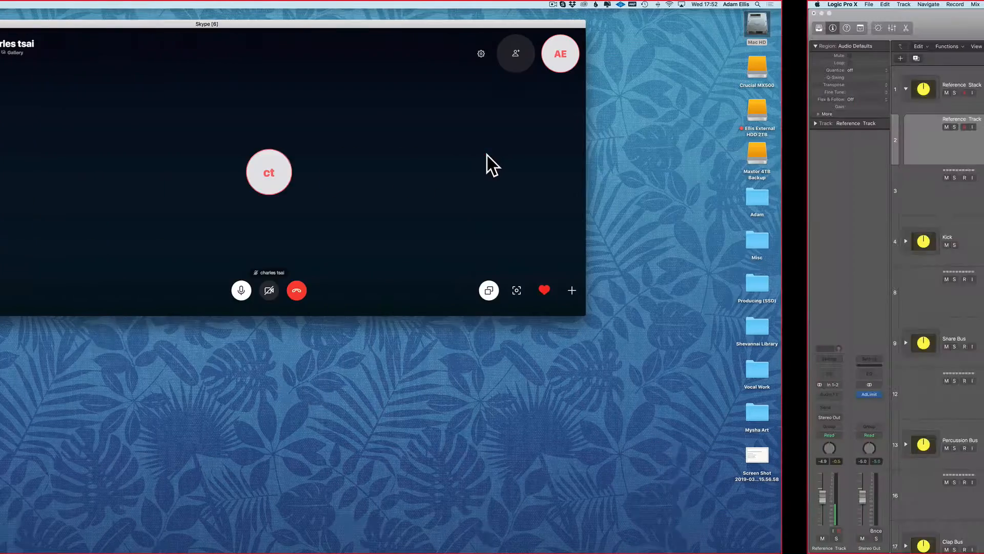
Step: Listen to the reference track from about bar 150 and again from about bar 186
scroll(656, 84, "right", 2)
scroll(954, 132, "right", 5)
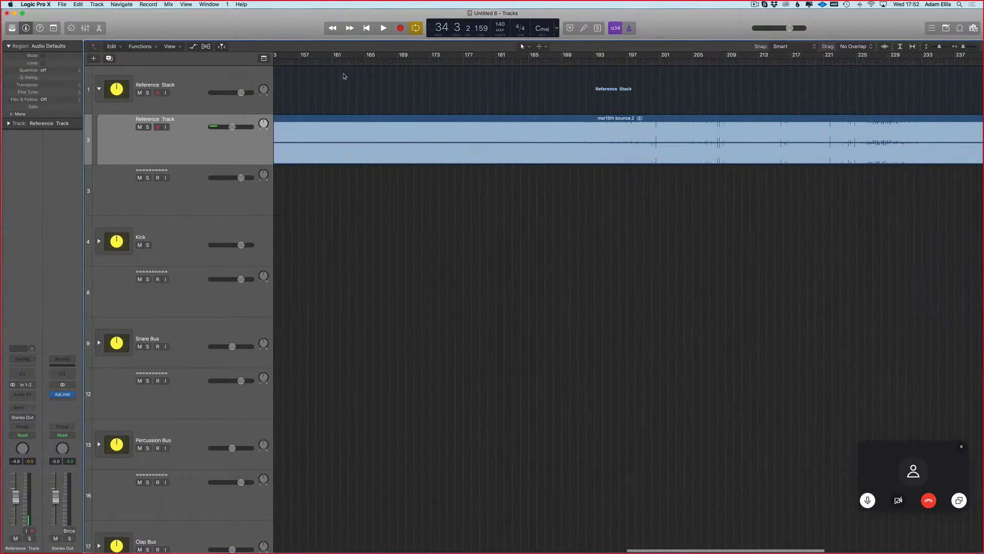
scroll(353, 77, "left", 3)
left_click(374, 63)
key("space")
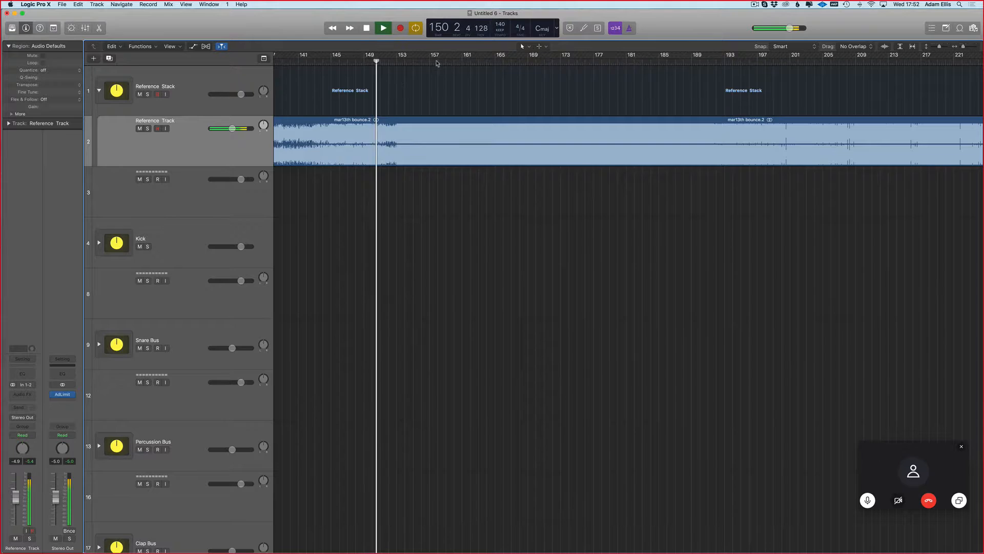
left_click(741, 60)
scroll(704, 77, "right", 1)
left_click(648, 62)
scroll(646, 88, "up", 2)
key("super+Down")
scroll(553, 178, "right", 6)
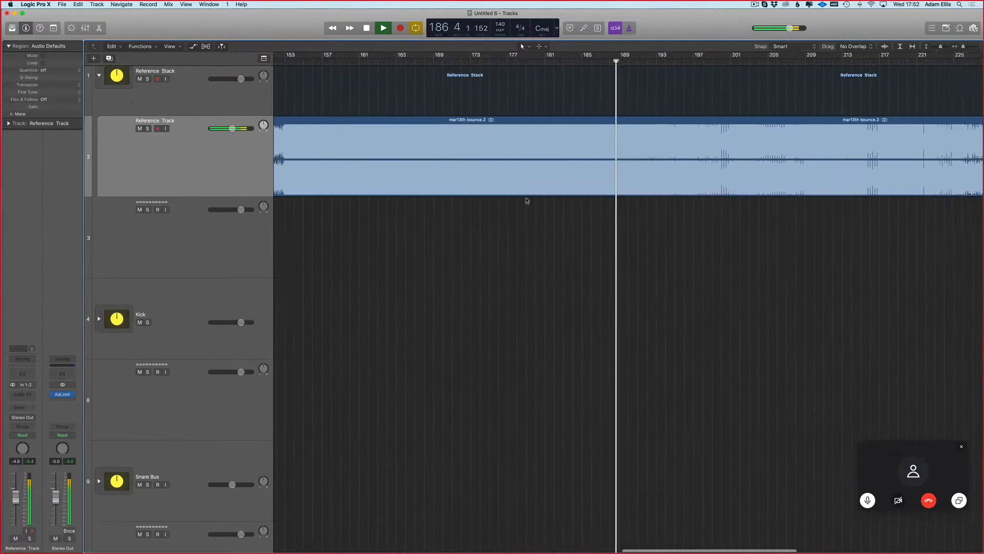
scroll(369, 74, "left", 1)
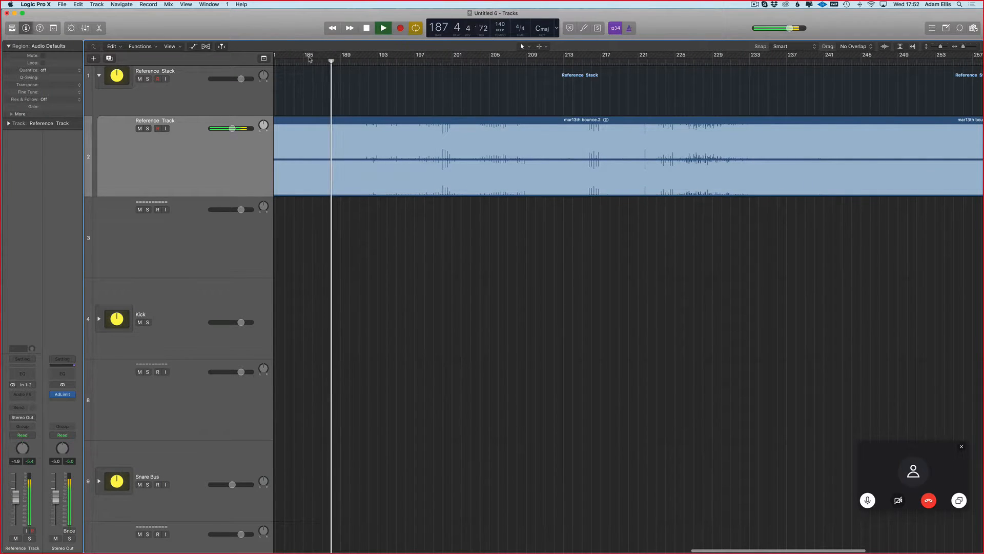
Step: Set the cycle range to bars 185–201 and play the reference track from its start
left_click(451, 60)
left_click_drag(304, 55, 451, 55)
key("space")
key("space")
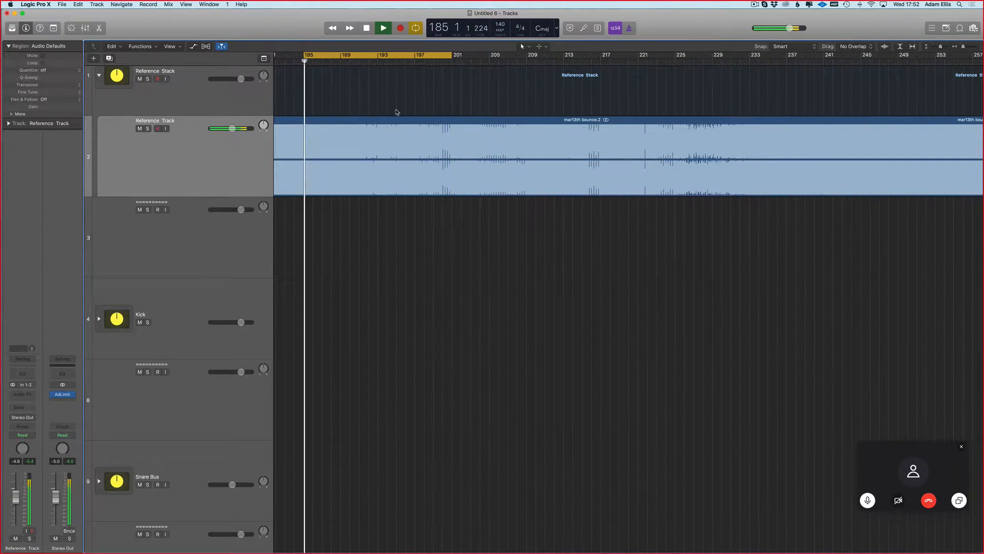
key("super+Right")
key("super+Right")
key("super+Left")
key("super+Left")
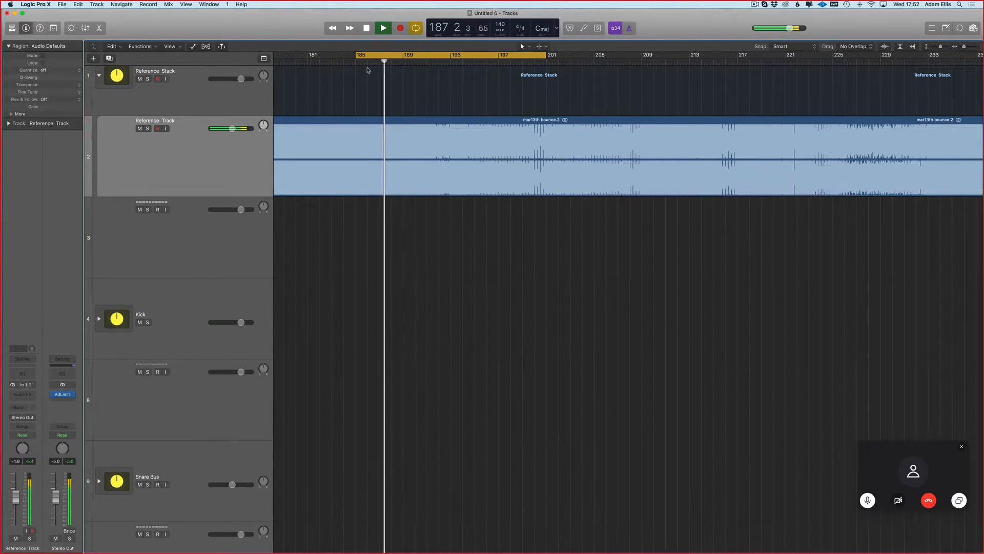
Step: Shift the cycle range to bars 177–193 and stop the reference track's playback at bar 193
key("shift+super+comma")
scroll(354, 63, "left", 1)
left_click_drag(354, 64, 452, 63)
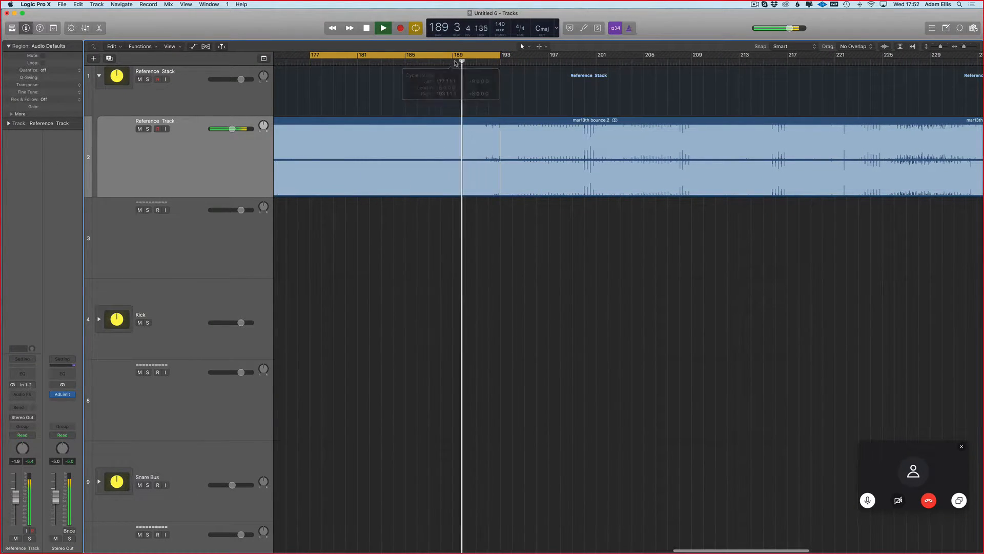
key("c")
scroll(487, 114, "down", 1)
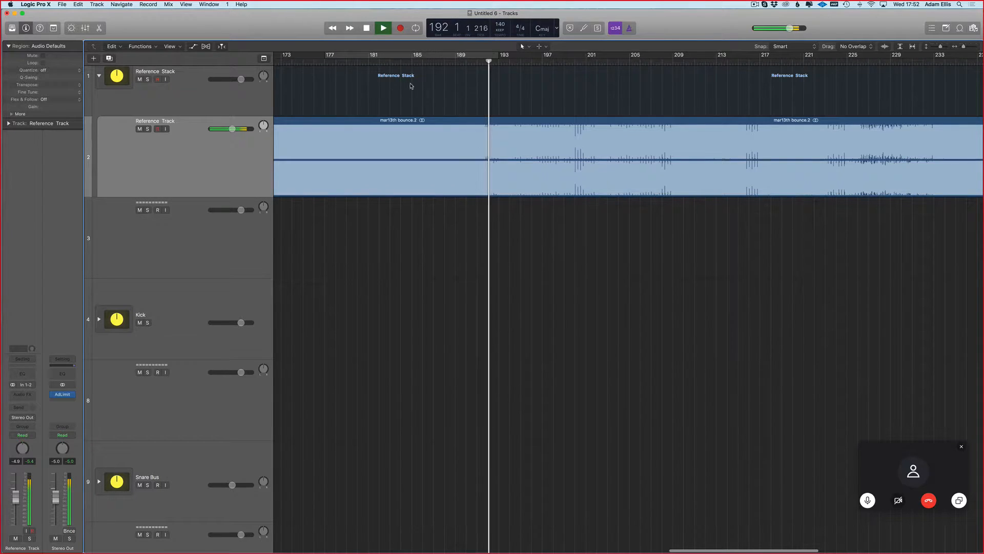
key("space")
left_click(353, 56)
Step: Expand the Dirty Bass Bus stack and select its Dirty Bass track
scroll(369, 149, "down", 3)
scroll(234, 246, "up", 4)
scroll(234, 291, "down", 10)
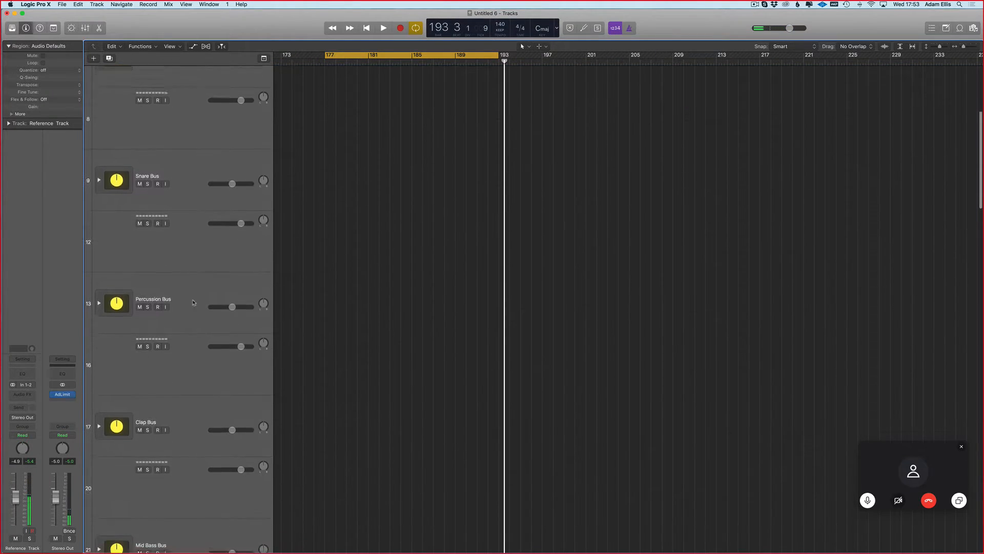
scroll(129, 308, "down", 3)
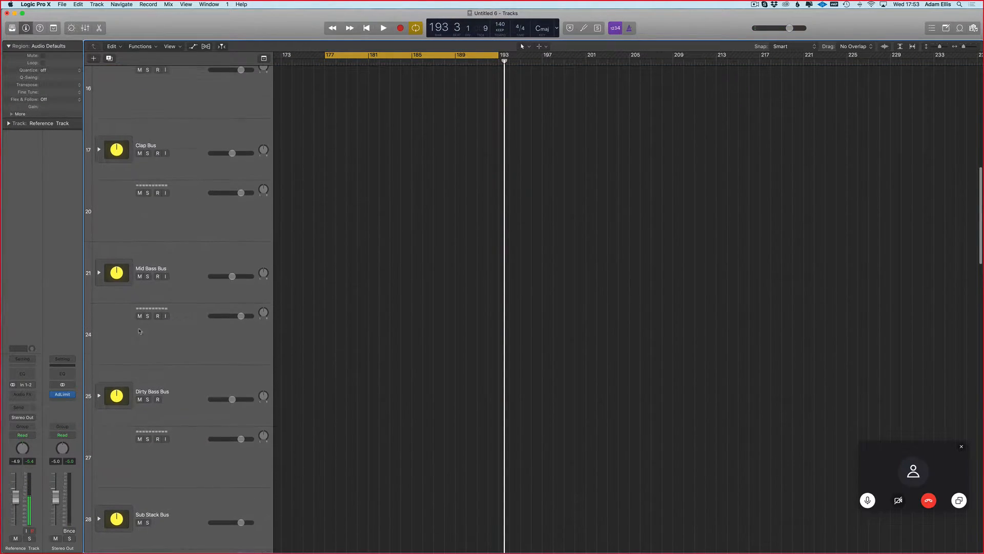
left_click(103, 405)
left_click(99, 403)
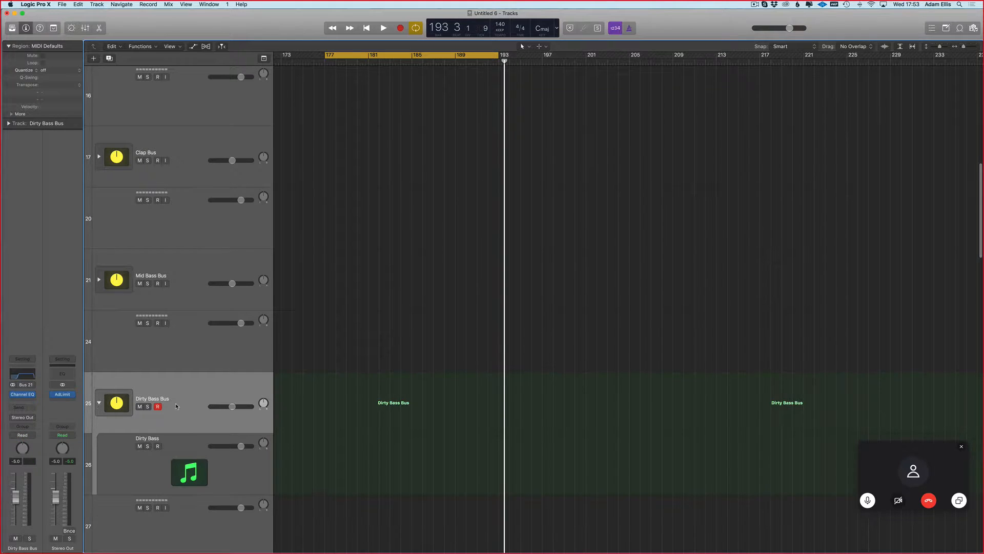
left_click(174, 454)
scroll(286, 365, "down", 4)
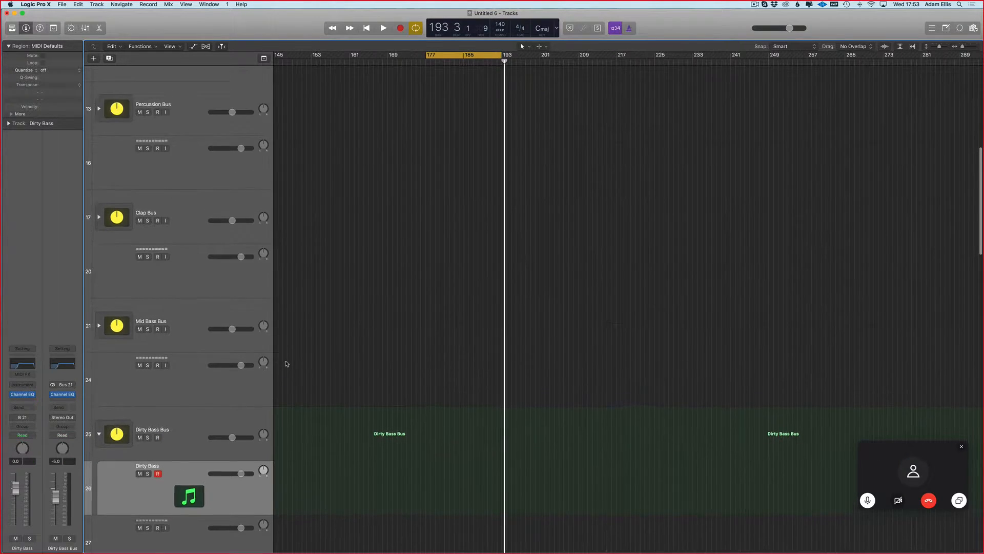
Step: Import the MIDI file tech drop bass midi.mid from the Downloads folder into the project
key("super+i")
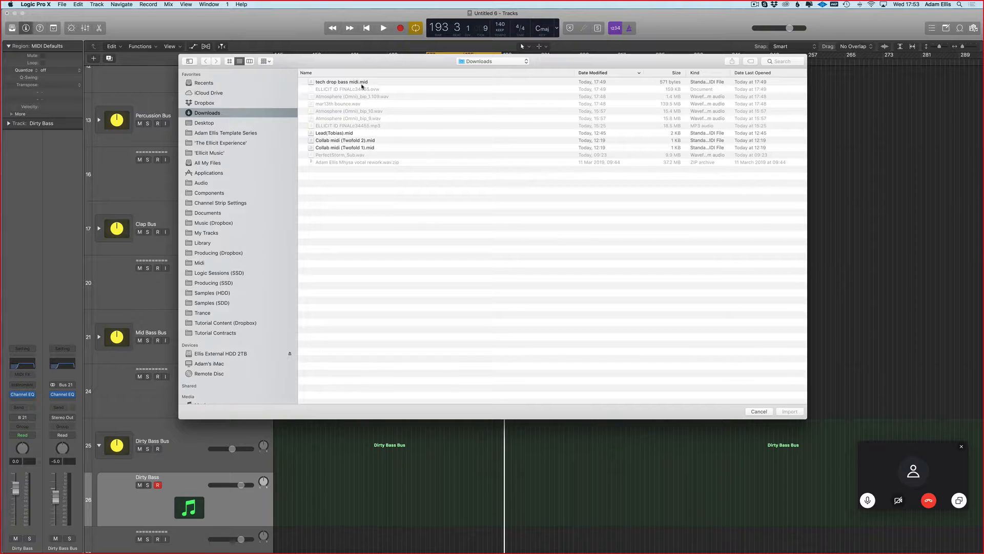
left_click(363, 84)
key("Return")
right_click(403, 305)
left_click(419, 274)
Step: Move the first imported Mid Bass DROP 1 region from the Steinway Grand Piano track to bar 193 of the Dirty Bass track
scroll(421, 292, "down", 10)
scroll(530, 193, "up", 10)
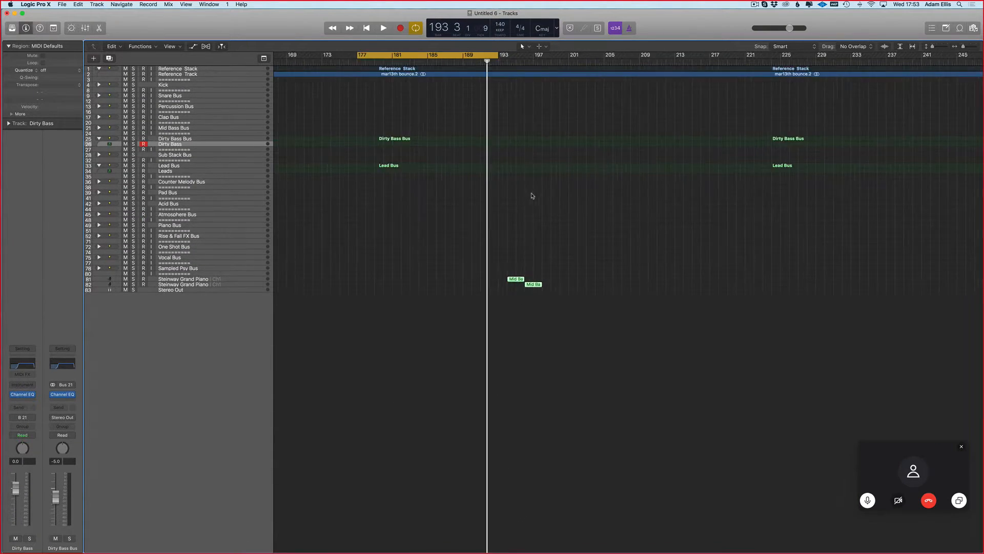
scroll(523, 244, "up", 15)
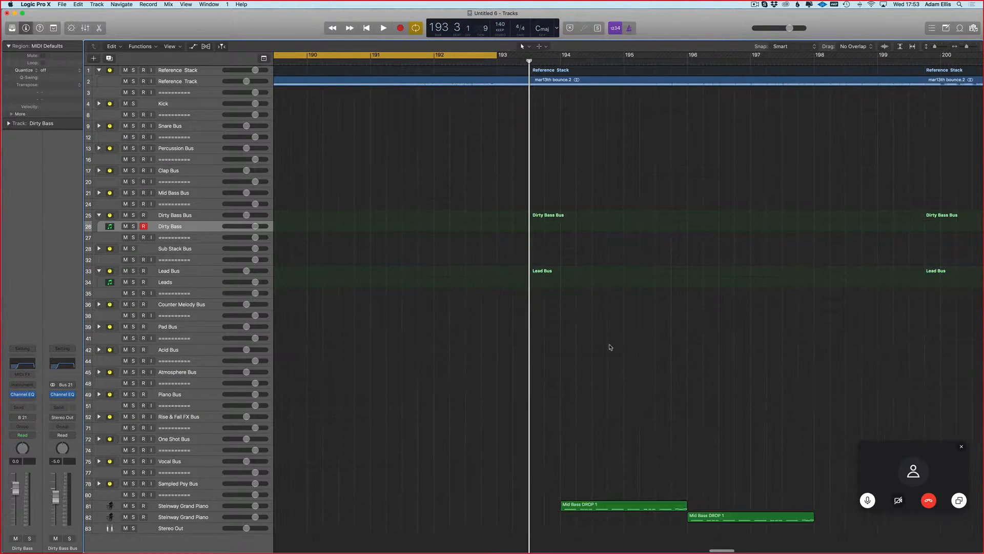
left_click_drag(636, 501, 551, 229)
Step: Set the cycle range to bars 193–195 around the moved region and play it with the Dirty Bass track soloed
left_click_drag(480, 56, 639, 75)
key("super+z")
key("super+shift+z")
left_click_drag(495, 60, 624, 61)
left_click(134, 226)
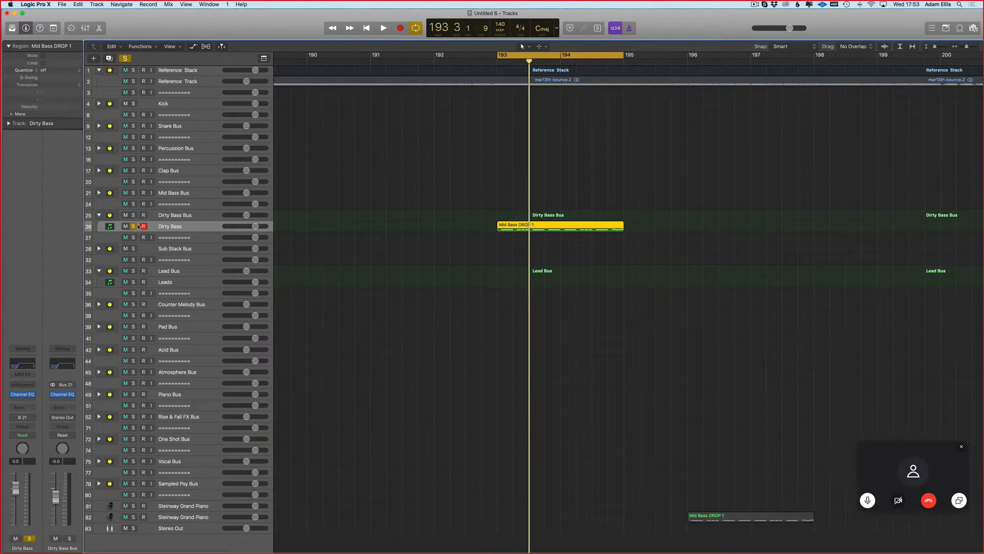
scroll(405, 213, "right", 5)
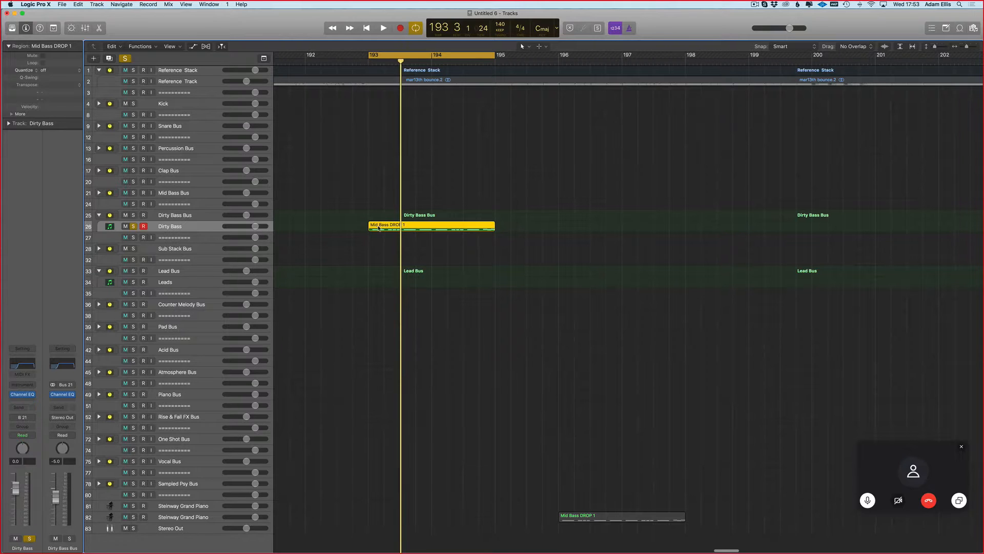
key("space")
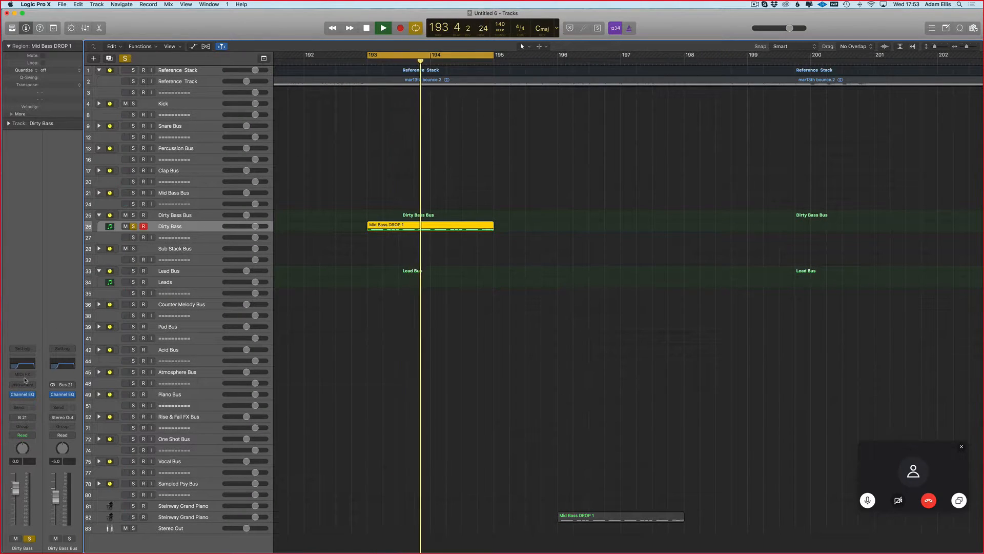
Step: Load the Soul Searcher channel strip setting from Bass > Dirty Bass onto the Dirty Bass track
left_click(22, 348)
mouse_move(31, 384)
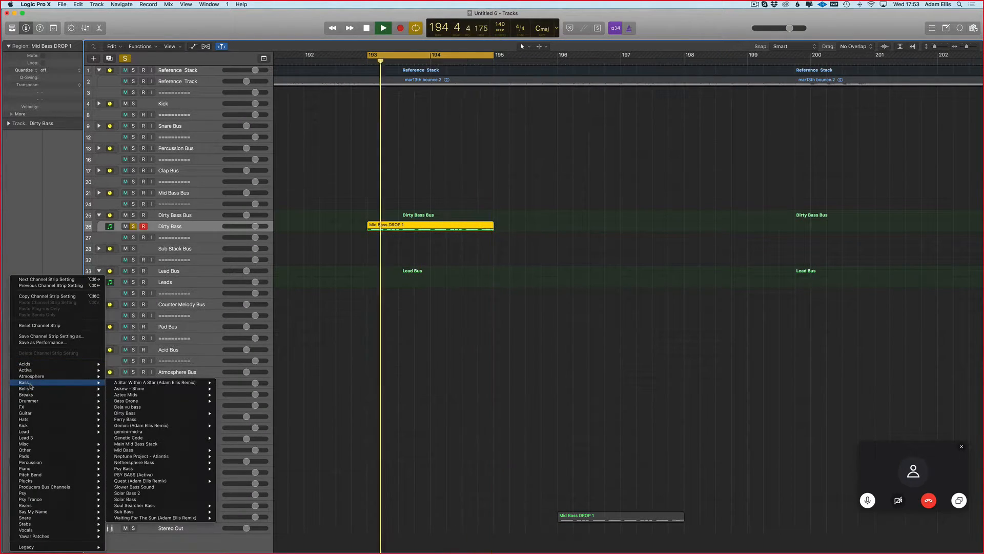
mouse_move(152, 414)
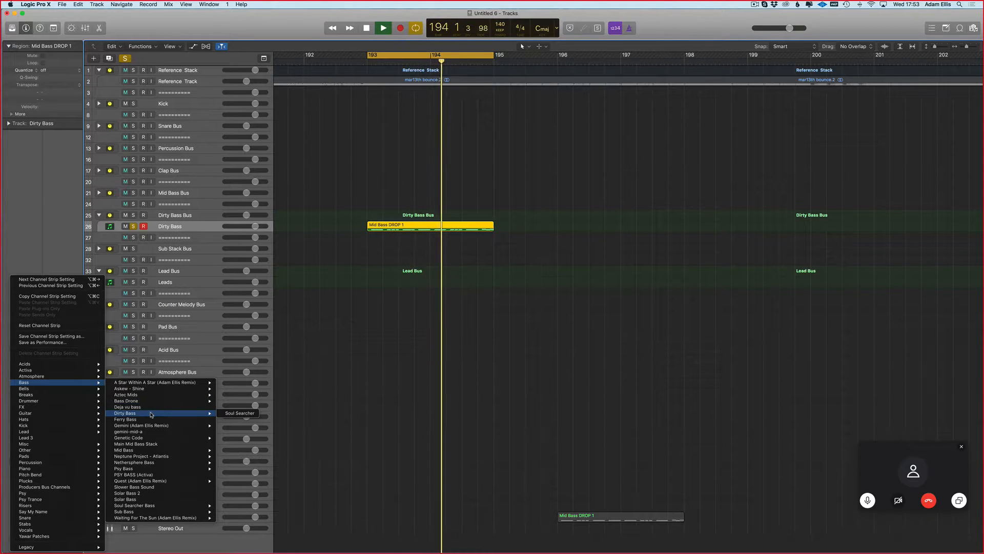
left_click(238, 414)
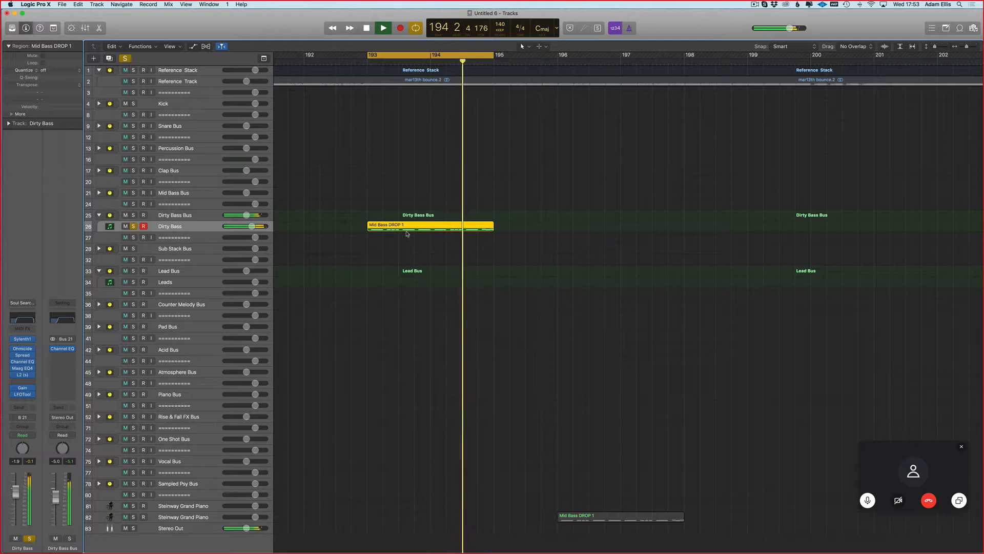
Step: Transpose all notes of the Dirty Bass track's Mid Bass DROP 1 region up two octaves in the Piano Roll
key("p")
scroll(425, 455, "up", 1)
key("super+a")
key("alt+shift+Up")
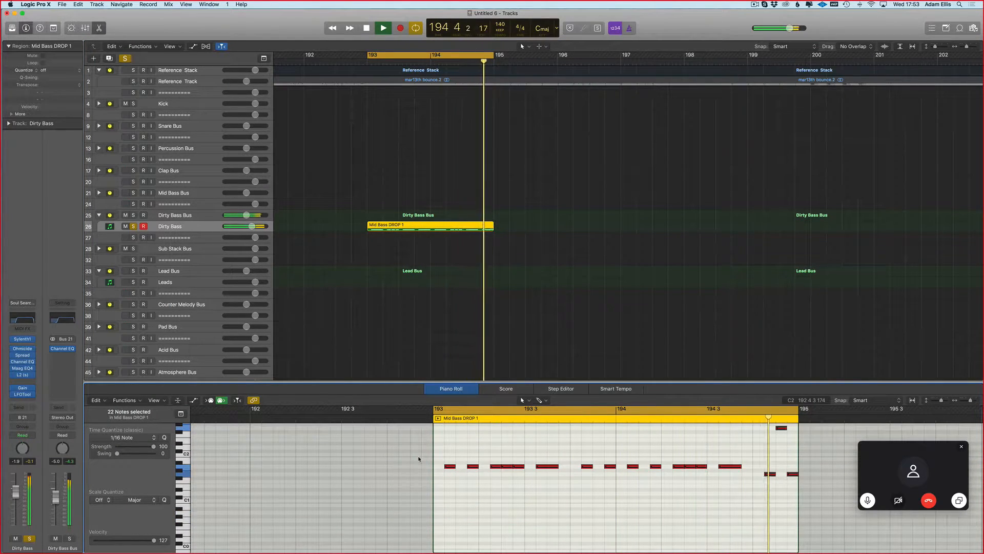
key("alt+shift+Up")
scroll(458, 421, "right", 2)
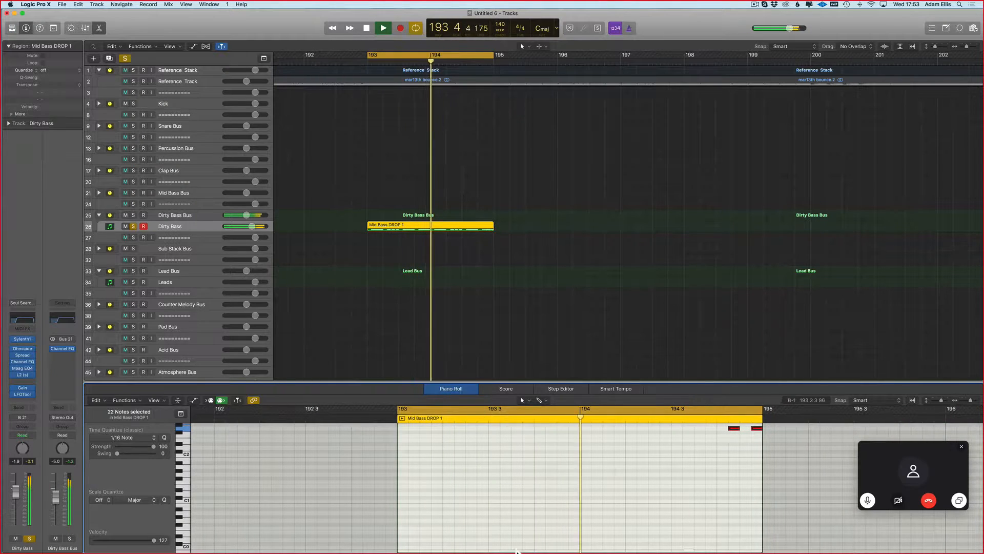
Step: Reopen the Mid Bass DROP 1 region in the Piano Roll to inspect its notes and restart the looped playback
key("p")
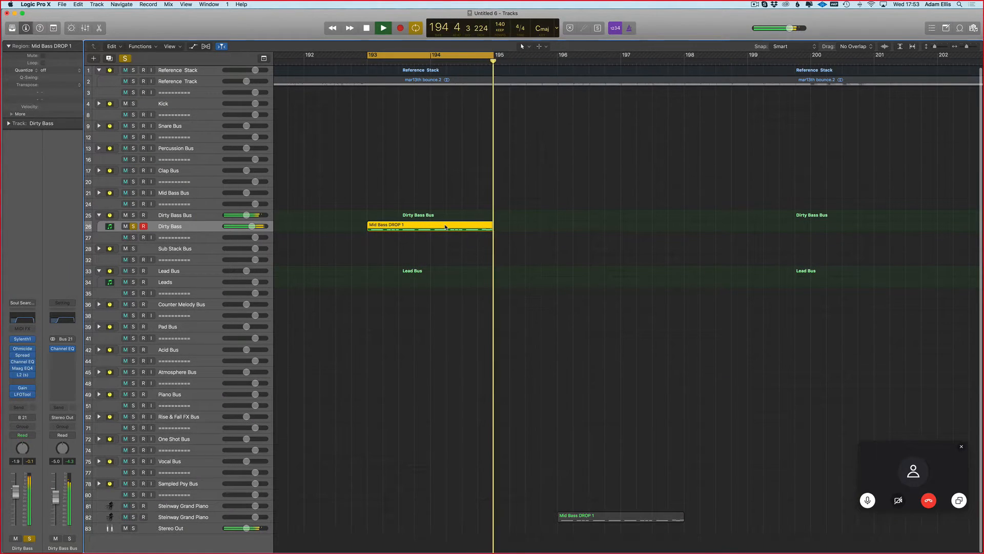
key("p")
key("space")
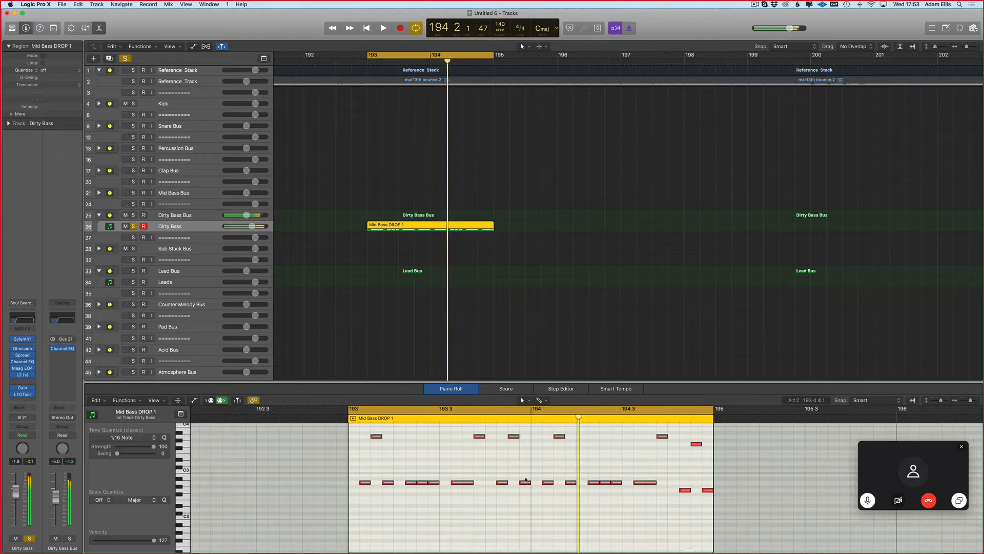
key("space")
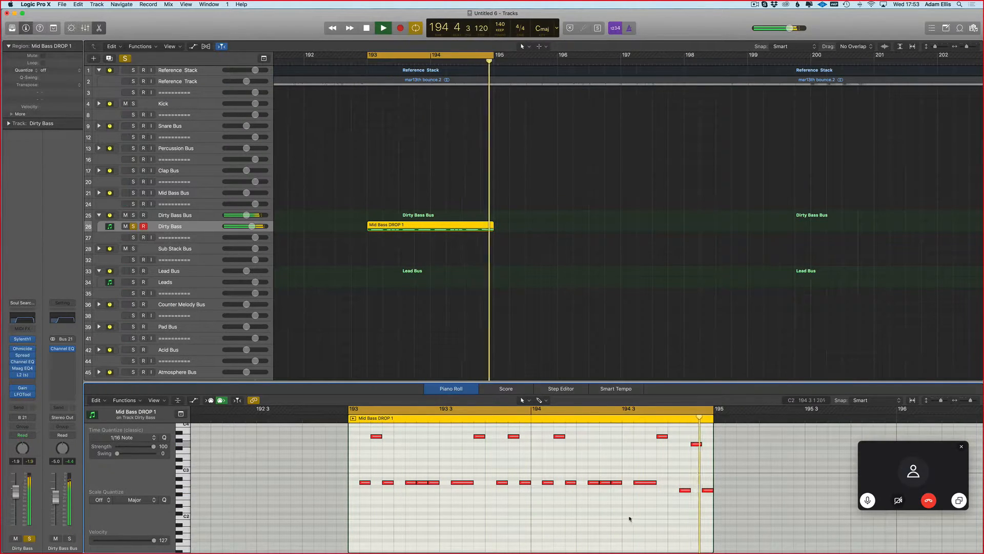
Step: Restart the looped playback and bypass the LFOTool plug-in on the Dirty Bass channel
key("space")
key("space")
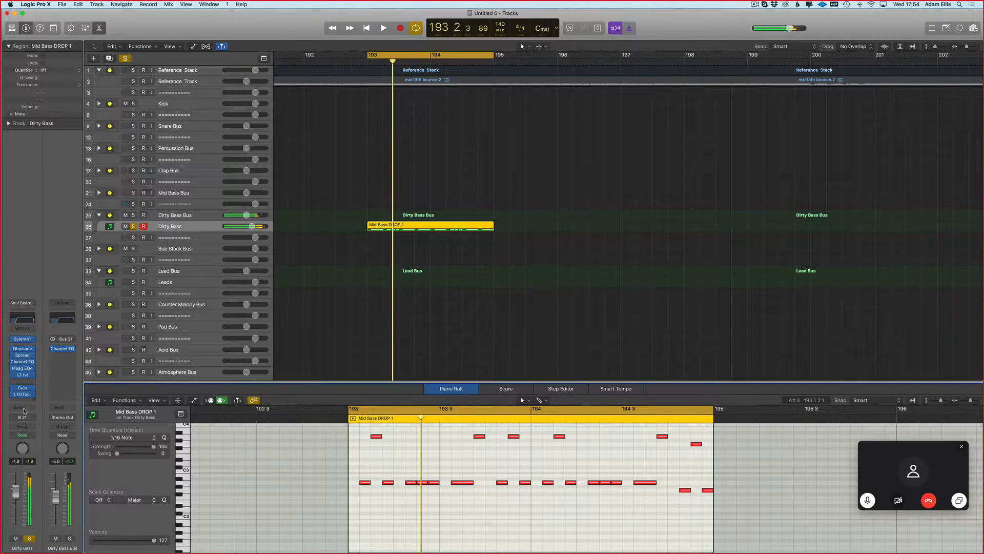
key("space")
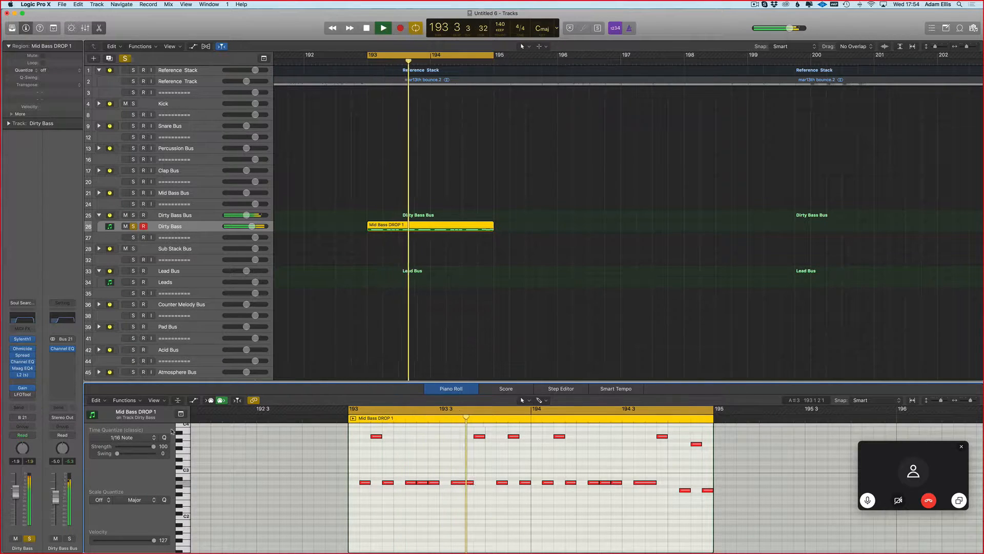
Step: Load the BASS - Distorted Bass preset in the Dirty Bass track's Sylenth1 and lower its filter control cutoff to about 3.9
left_click(22, 339)
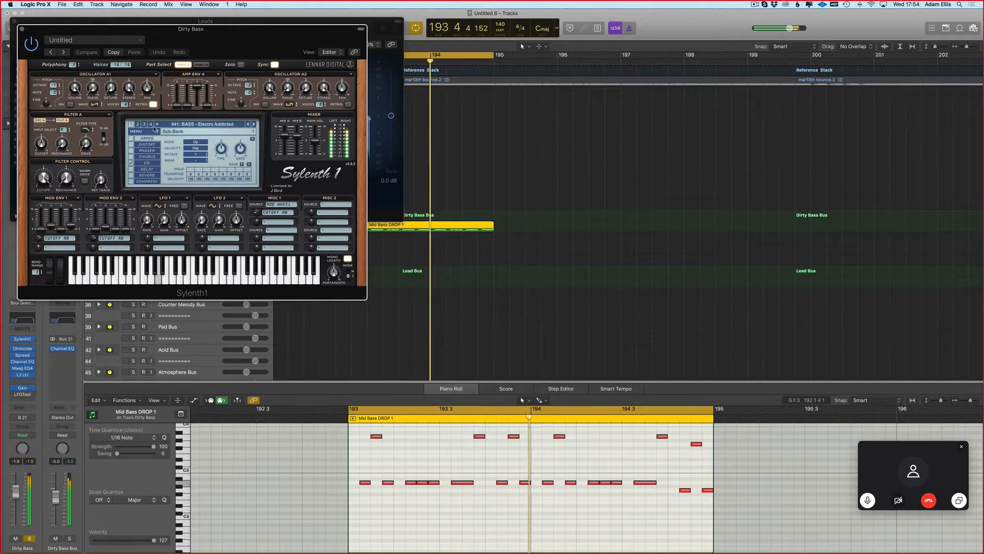
left_click(254, 124)
left_click(253, 125)
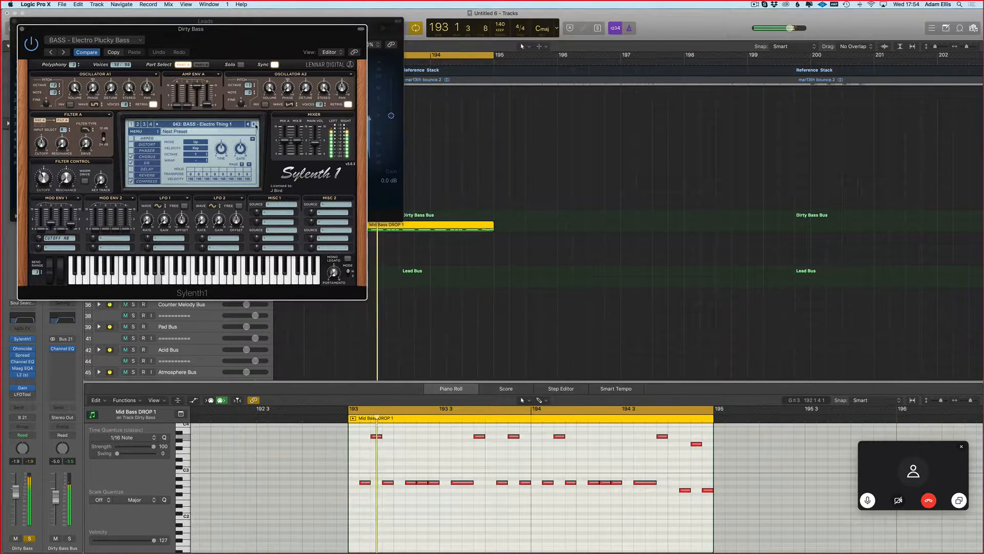
left_click(253, 125)
left_click(253, 124)
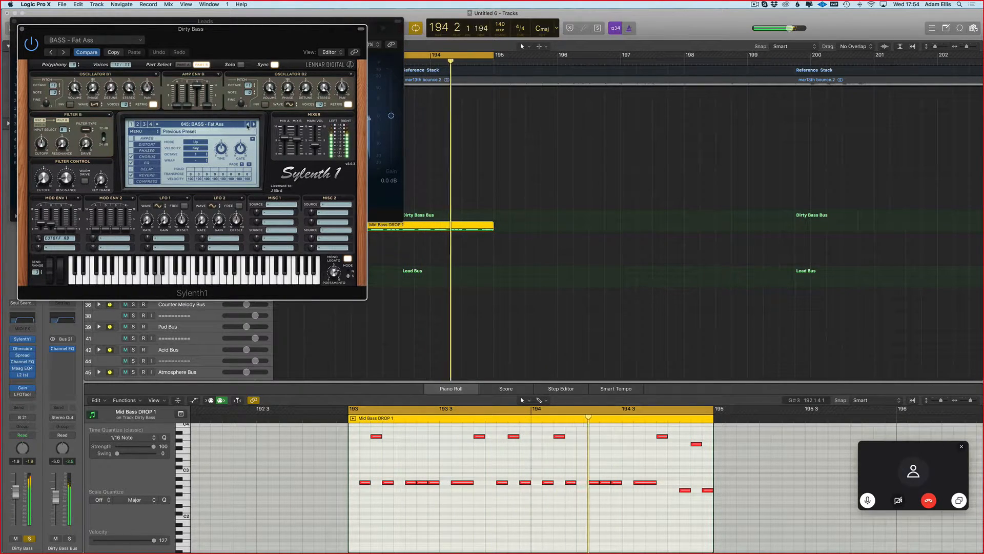
left_click(248, 125)
left_click(248, 124)
left_click(249, 124)
left_click(249, 125)
left_click(248, 124)
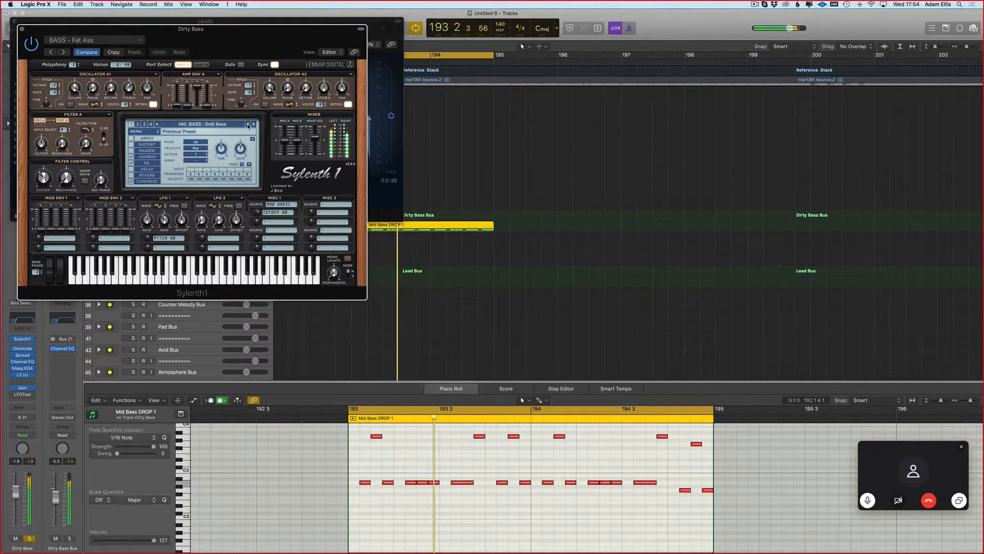
left_click(248, 124)
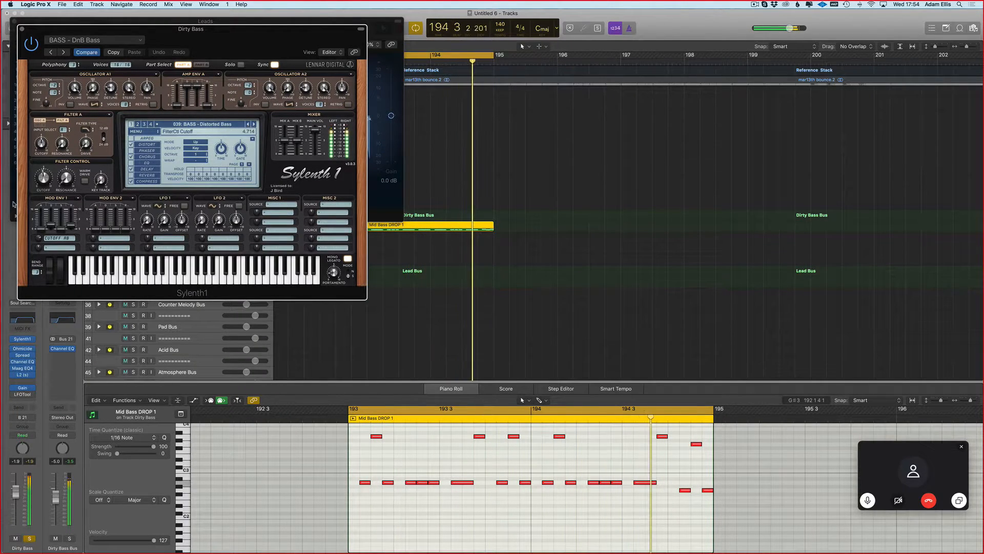
left_click_drag(42, 177, 39, 189)
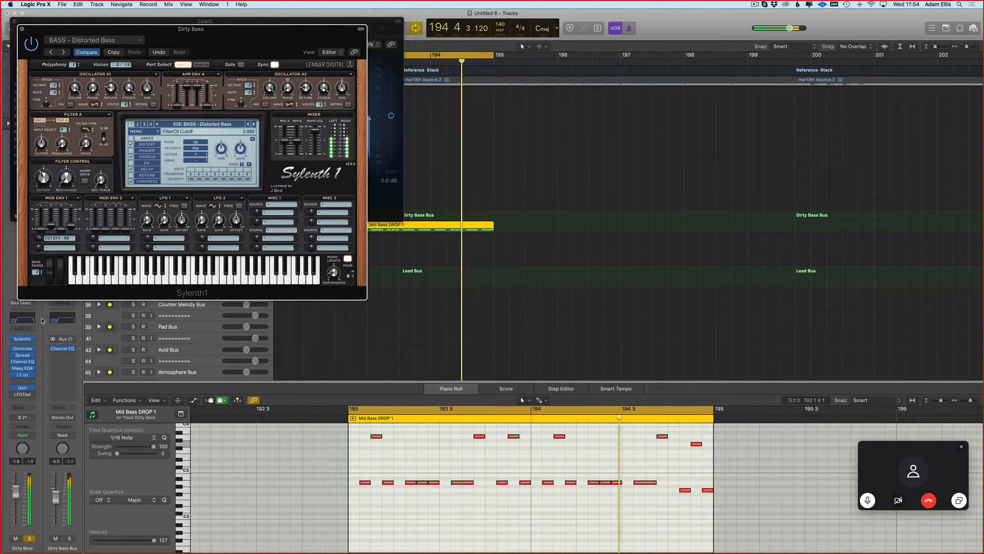
key("v")
Step: Raise the Dirty Bass Bus fader to -3.2 dB and swap Ohmicide with Maag EQ4 in the Dirty Bass plug-in chain
left_click(22, 361)
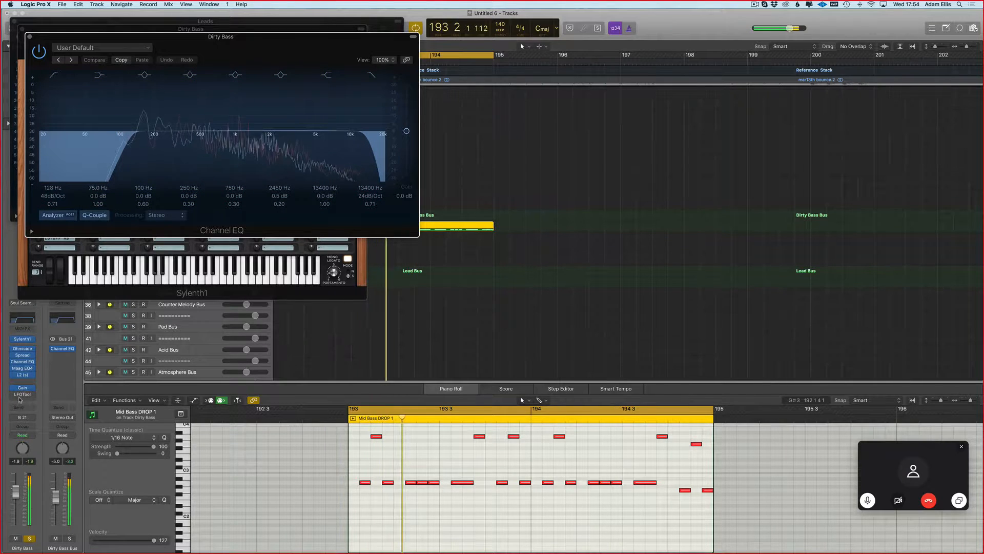
left_click_drag(55, 500, 54, 497)
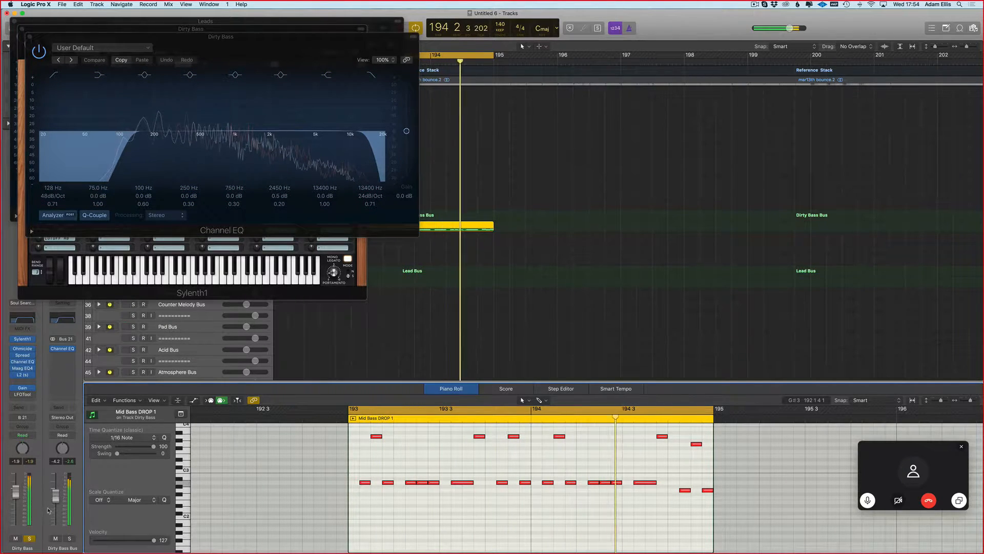
key("v")
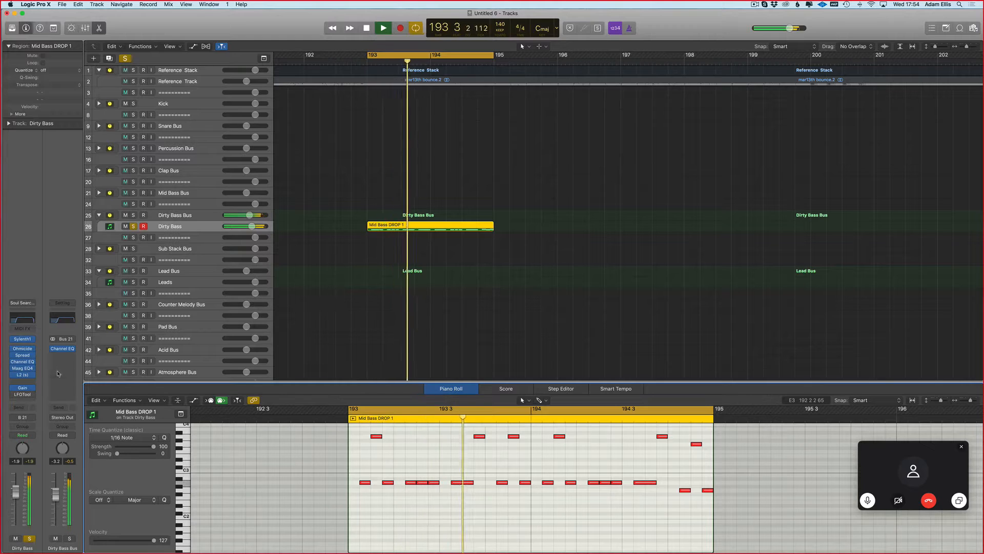
left_click_drag(23, 350, 23, 368)
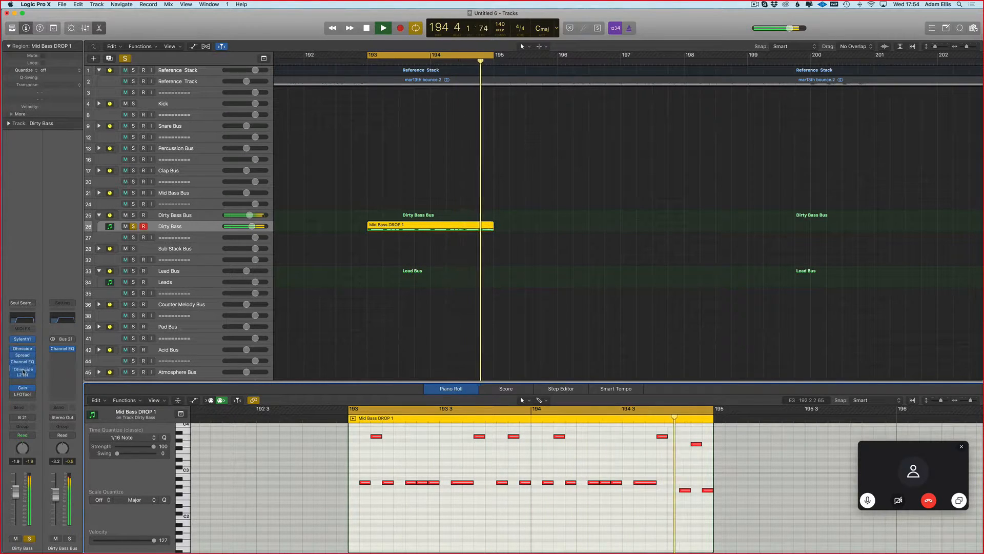
scroll(349, 284, "down", 1)
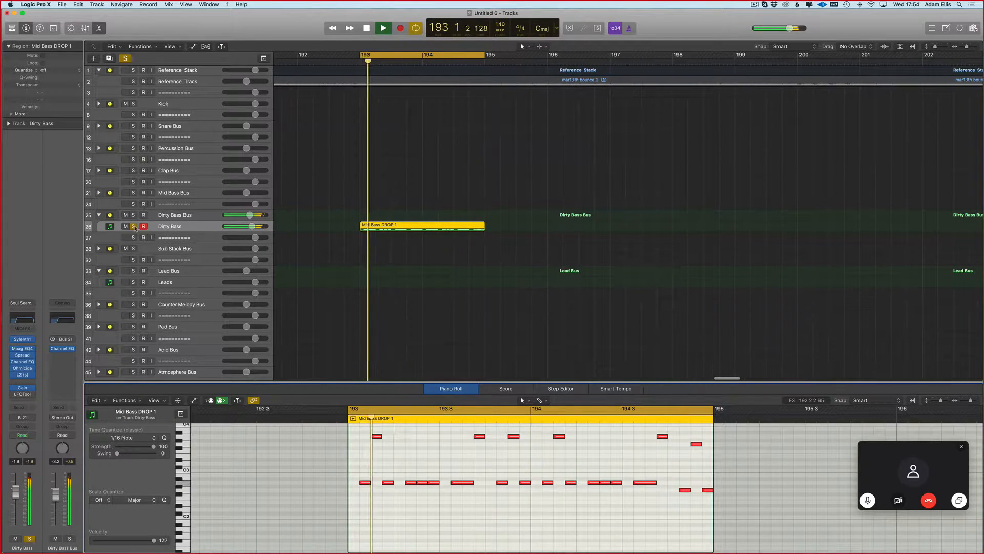
Step: Unsolo the Dirty Bass track and lower its fader to -4.9 dB, comparing it muted and unmuted against the reference
key("s")
left_click_drag(21, 496, 21, 501)
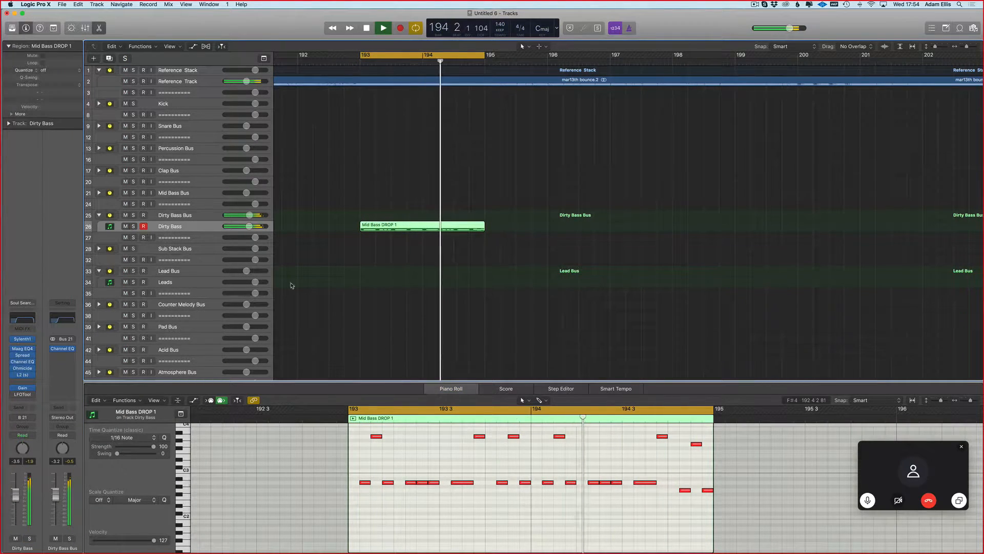
left_click(16, 538)
left_click(16, 538)
Step: Repeat the Mid Bass DROP 1 region three times from bar 193 and copy the four regions back to bar 185
scroll(459, 200, "down", 2)
scroll(459, 200, "left", 2)
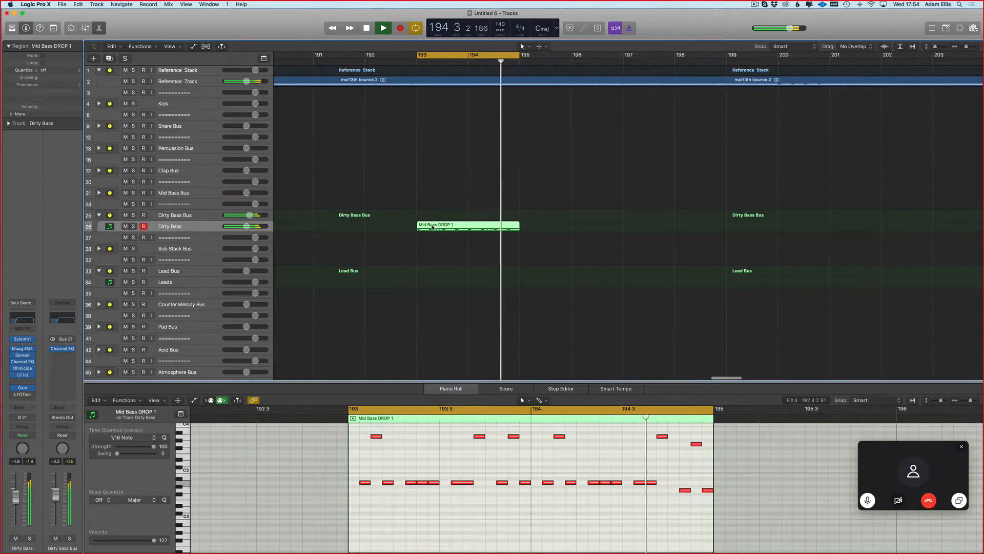
key("super+r")
key("super+r")
key("super+r")
scroll(584, 207, "down", 1)
scroll(585, 208, "down", 3)
left_click_drag(842, 203, 560, 235)
scroll(580, 230, "down", 2)
left_click_drag(637, 228, 482, 228)
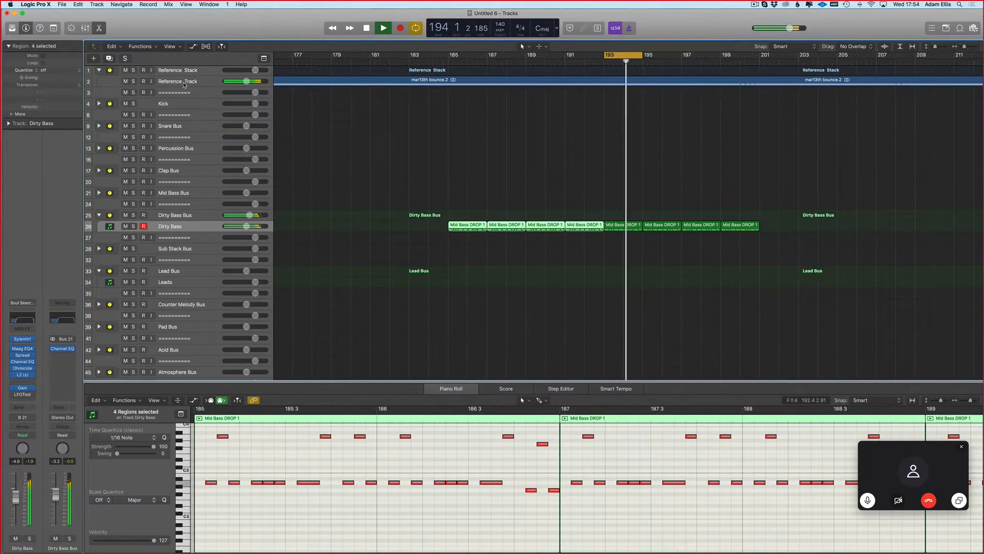
Step: Reselect the Dirty Bass track, extend the cycle range to bars 193–201 and restart playback
left_click(185, 83)
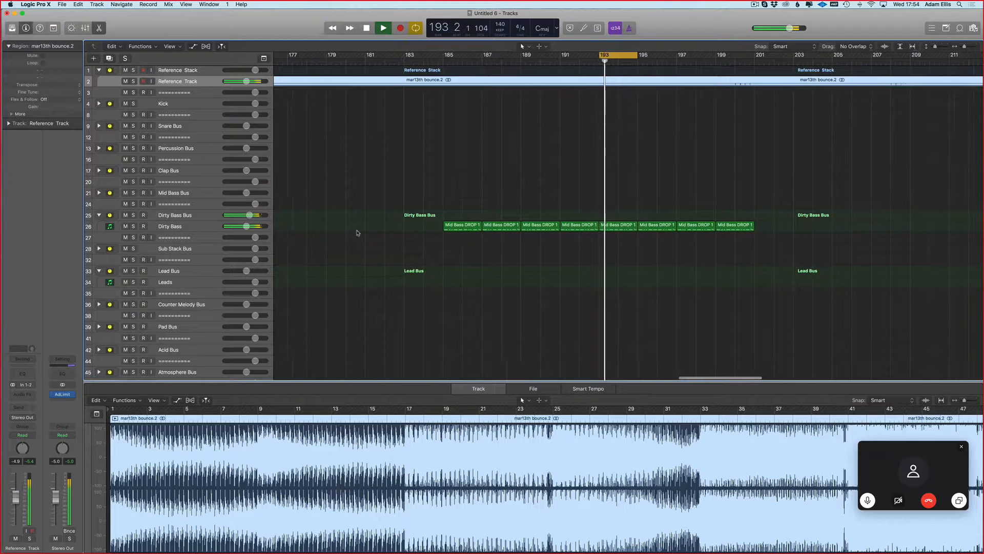
left_click(190, 226)
left_click_drag(637, 57, 754, 64)
scroll(487, 244, "right", 8)
key("space")
key("space")
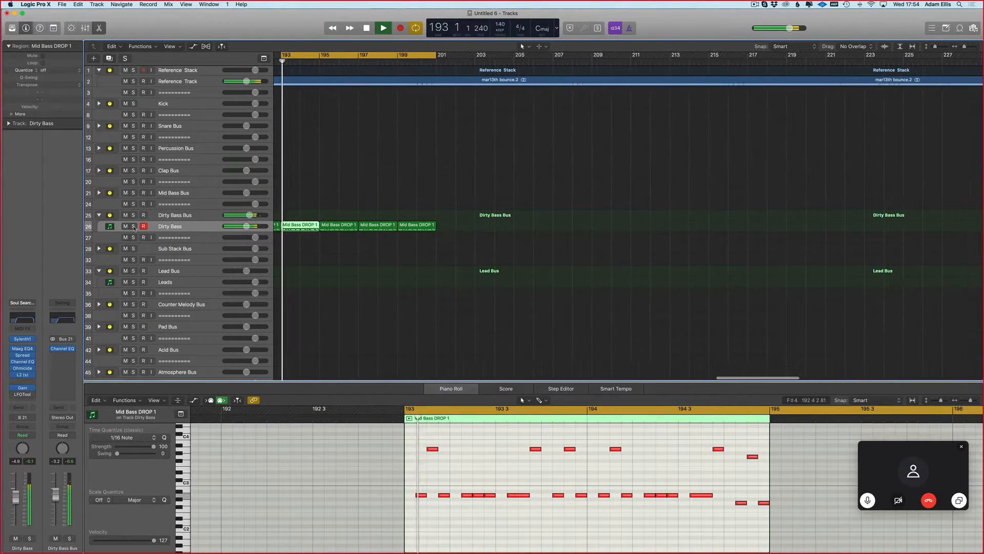
Step: Solo the Dirty Bass track, open its plug-in windows and bypass Stereo Spread
left_click(29, 539)
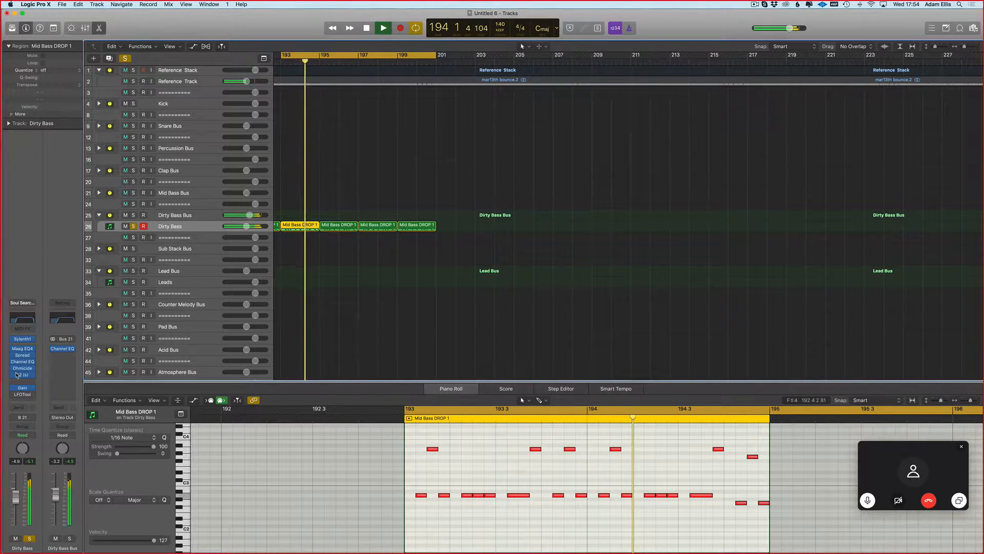
key("v")
left_click(13, 354)
Step: Raise the Dirty Bass fader to -2.6 dB while comparing it unsoloed and muted against the reference track
left_click(18, 493)
left_click_drag(17, 493, 18, 492)
left_click(29, 538)
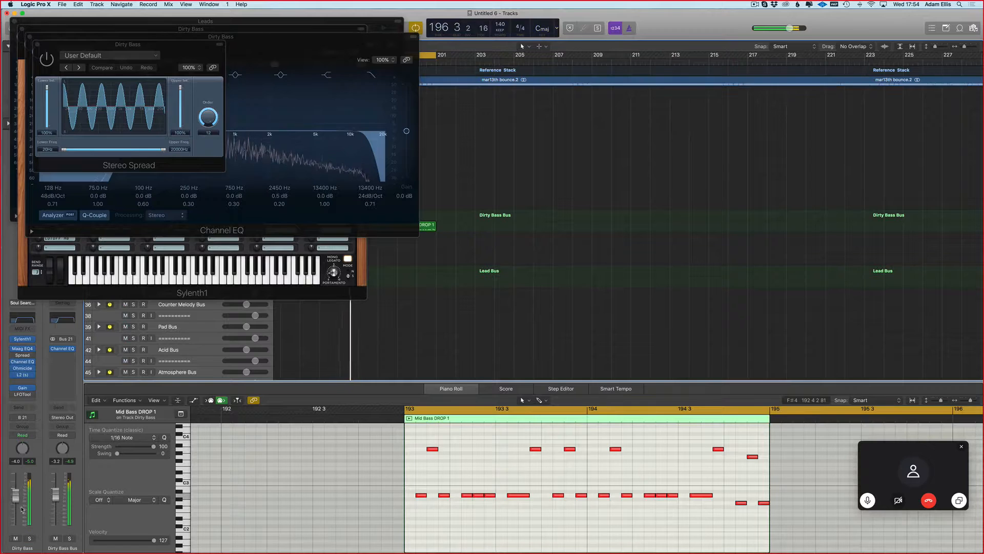
left_click(15, 538)
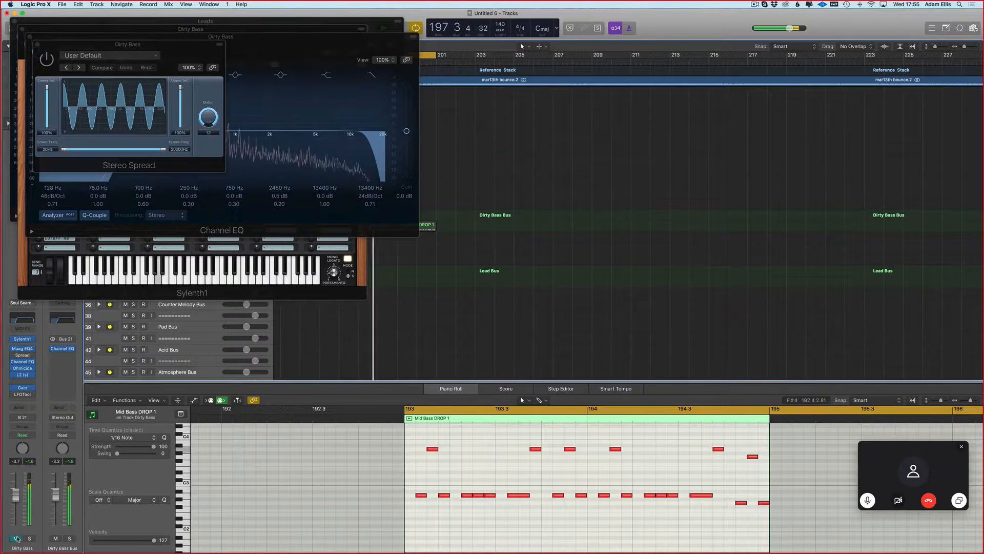
Step: Solo the Dirty Bass track and set both the lower and upper intensity of its Stereo Spread to 30%
left_click(30, 539)
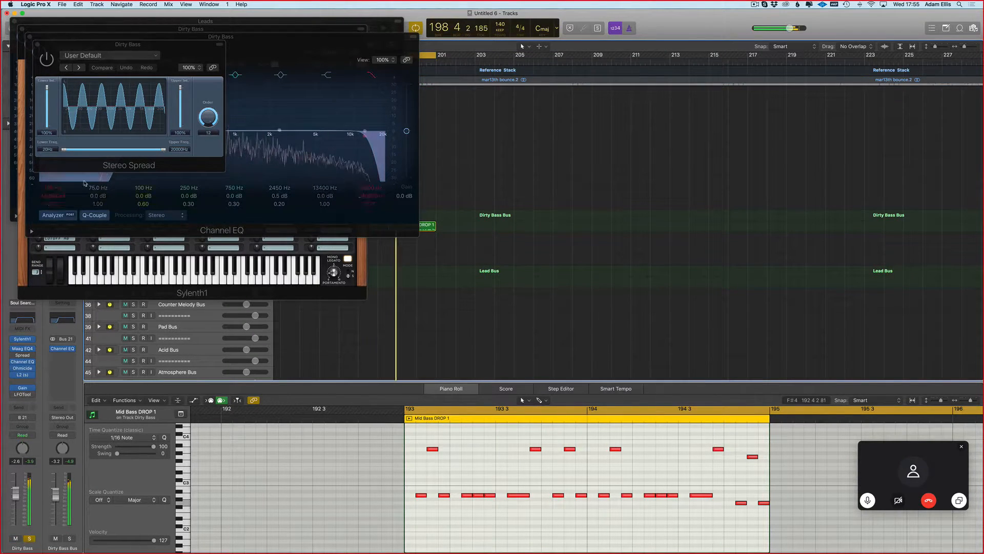
double_click(46, 133)
type("30")
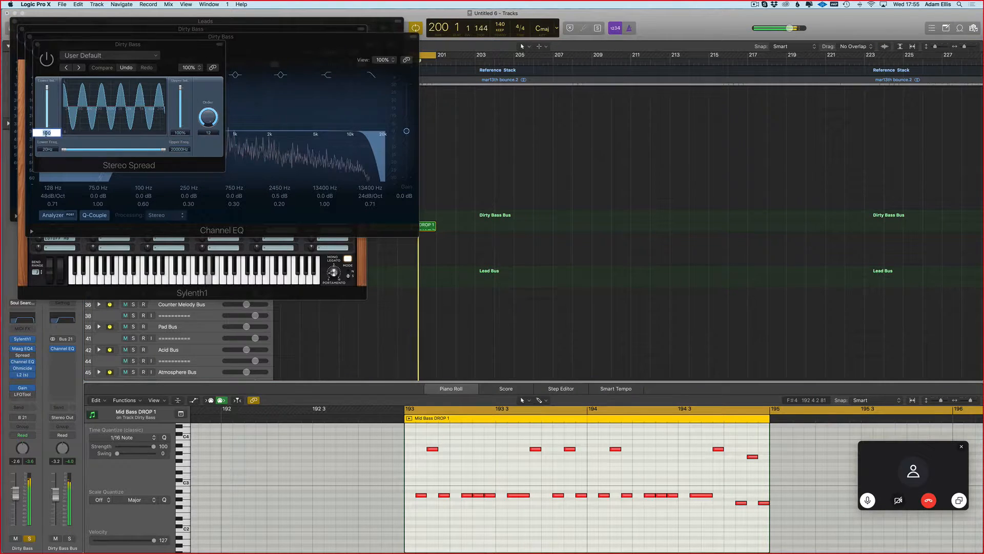
key("Return")
double_click(177, 133)
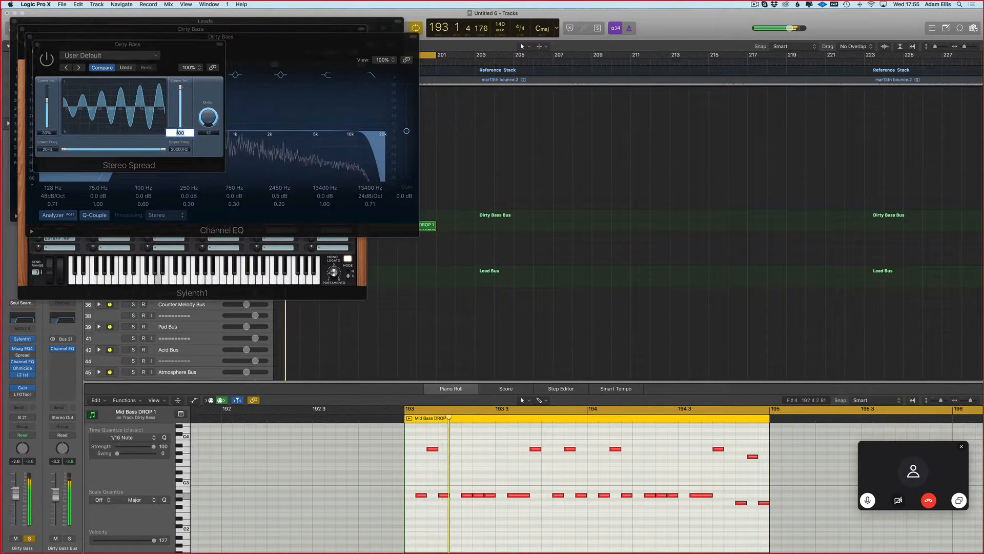
type("30")
key("Return")
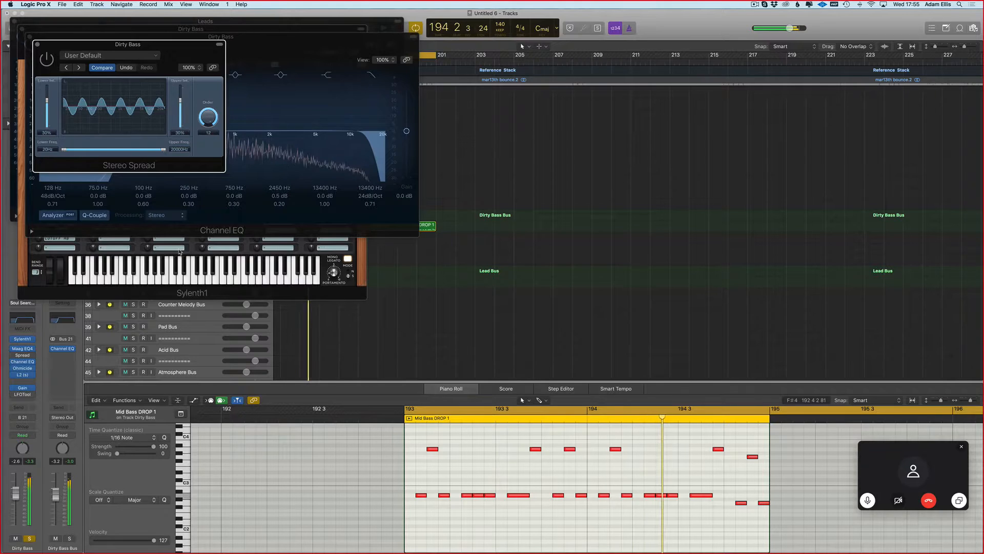
key("v")
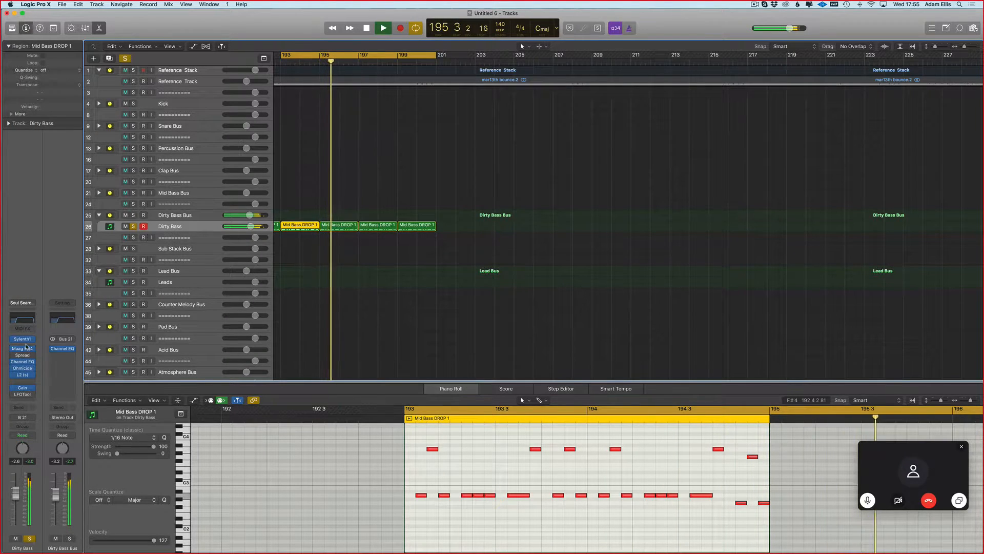
Step: Turn Stereo Spread back on and review the Channel EQ on the Dirty Bass channel
left_click(16, 362)
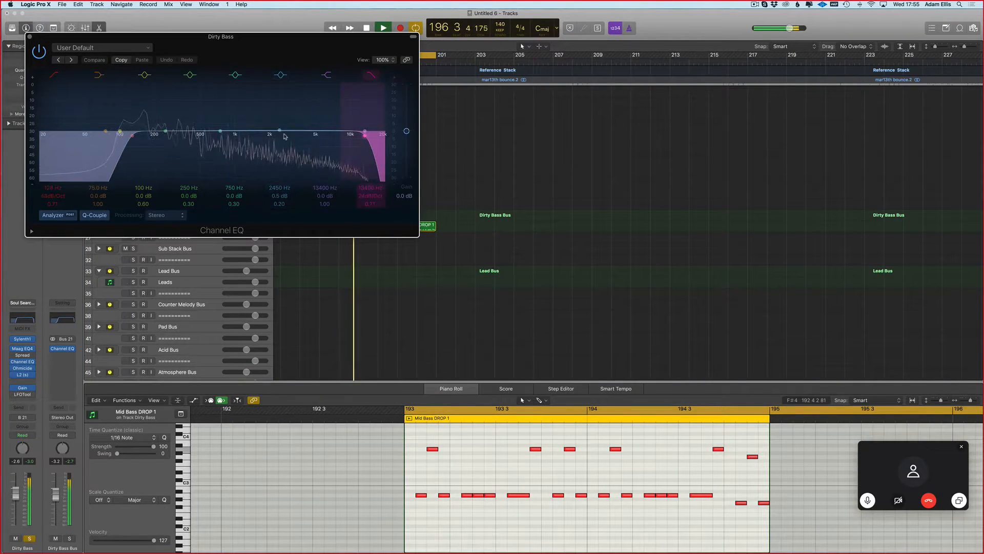
left_click(33, 355)
left_click(5, 355)
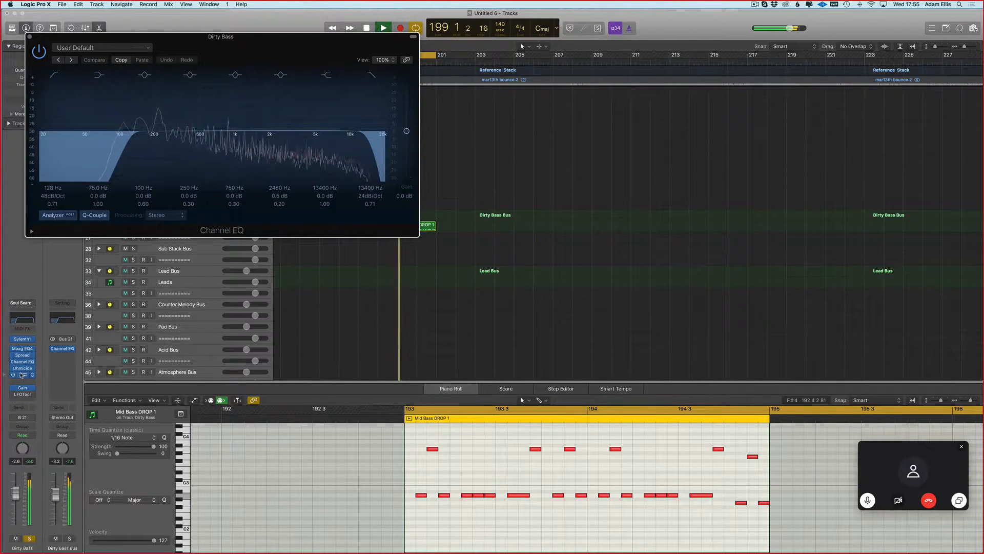
left_click(22, 368)
left_click_drag(20, 99, 21, 78)
key("v")
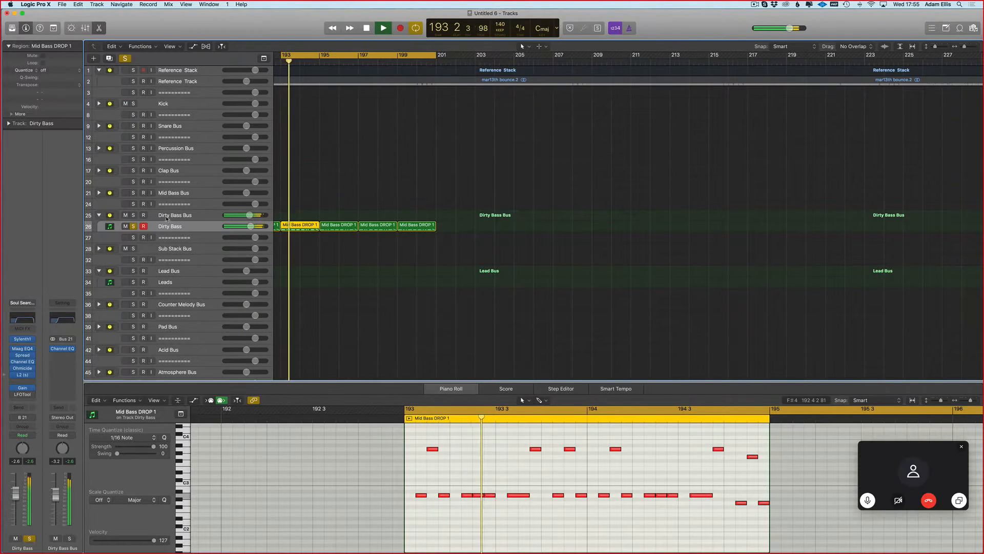
Step: Toggle the Dirty Bass track's solo and mute to compare it with the reference, and stop playback
left_click(128, 228)
left_click(133, 226)
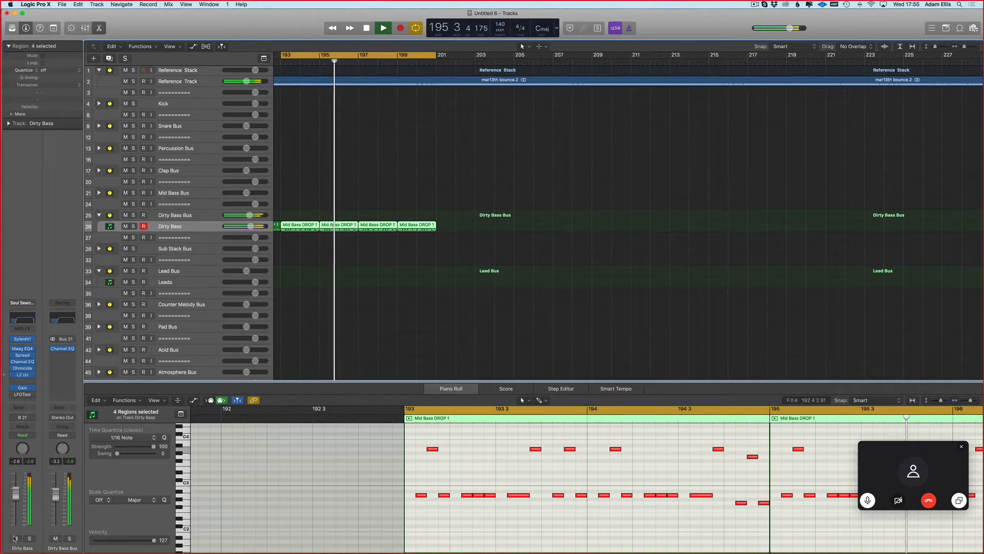
left_click(126, 227)
key("space")
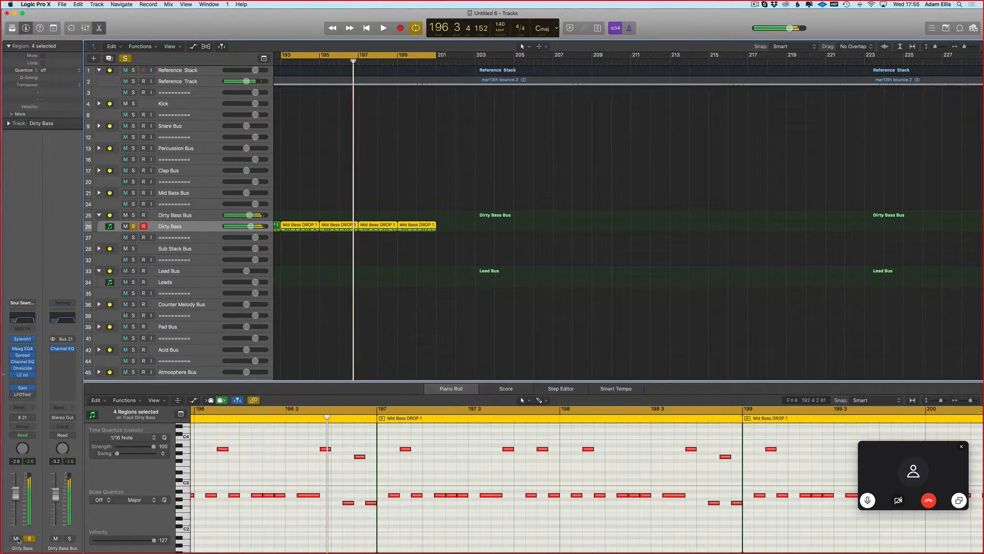
Step: Zoom the arrangement out around the Dirty Bass regions and close the Piano Roll
scroll(475, 246, "left", 3)
key("super+Left")
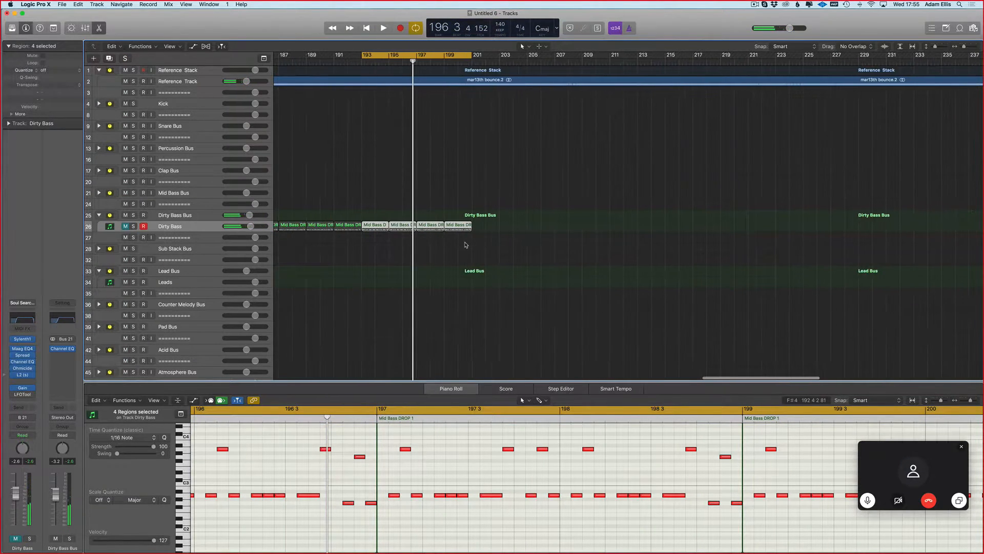
scroll(386, 252, "left", 2)
key("e")
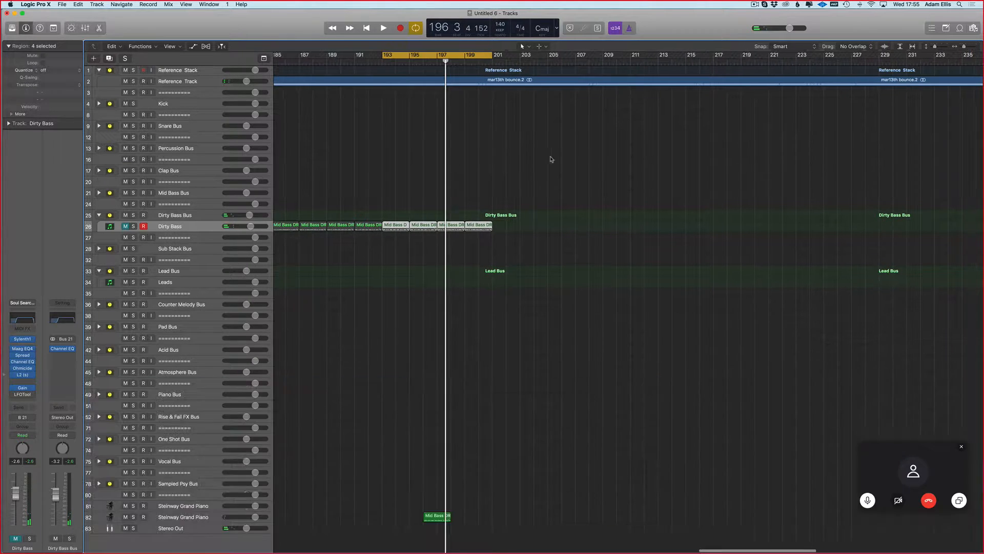
Step: Move the start of the cycle range to bar 185 and unmute the Dirty Bass track
key("super+Left")
left_click_drag(332, 56, 481, 80)
left_click(127, 226)
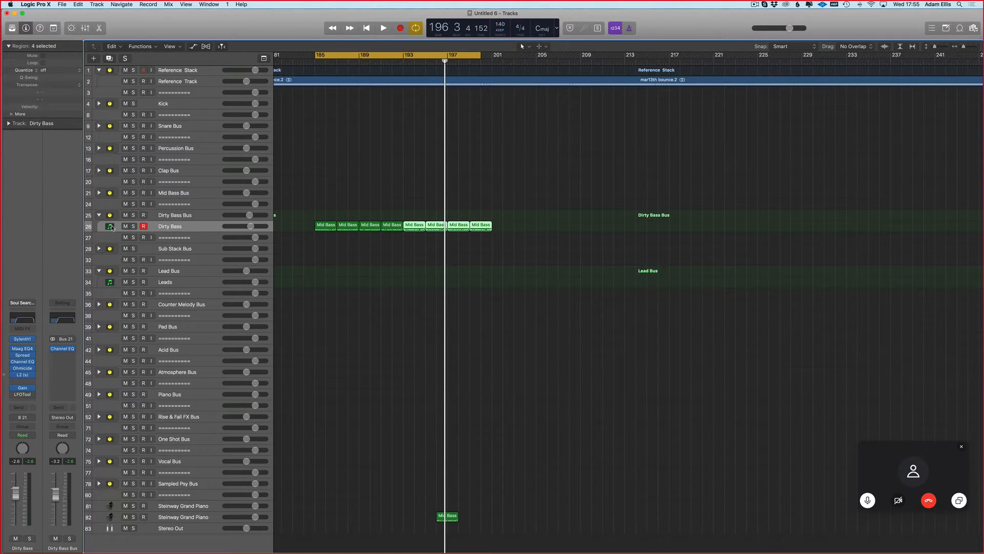
Step: Delete the leftover Mid Bass region from the Steinway Grand Piano track near bar 197
key("super+Down")
scroll(360, 352, "down", 2)
left_click(550, 449)
scroll(514, 465, "down", 5)
left_click_drag(492, 435, 397, 544)
key("BackSpace")
Step: Extend the end of the cycle range to bar 201 to cover all the Dirty Bass regions
scroll(352, 200, "up", 3)
left_click_drag(481, 60, 492, 60)
scroll(482, 130, "left", 1)
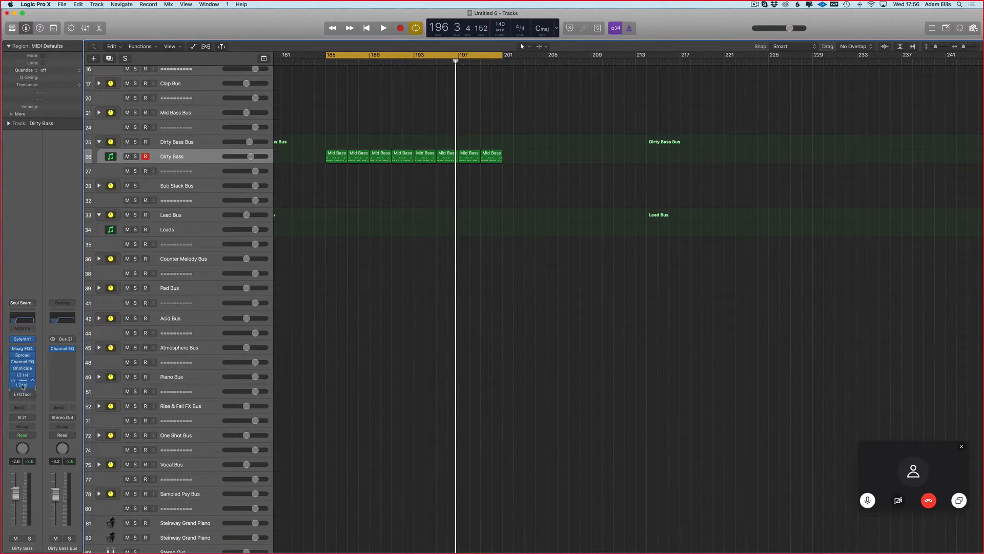
Step: Remove the LFOTool plug-in from the Dirty Bass channel strip
left_click(29, 395)
left_click(25, 420)
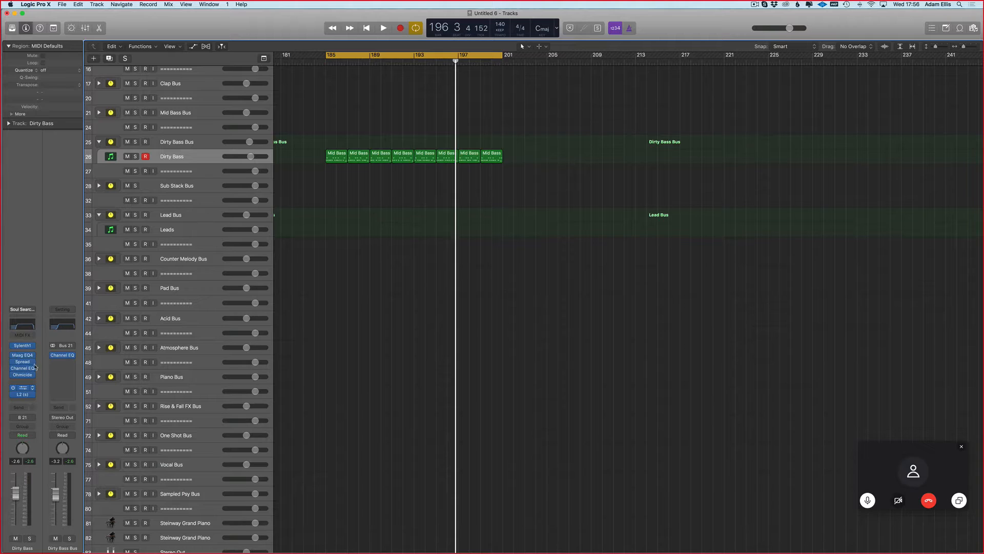
Step: Review the Stereo Spread and Channel EQ settings on the Dirty Bass channel strip
left_click(21, 361)
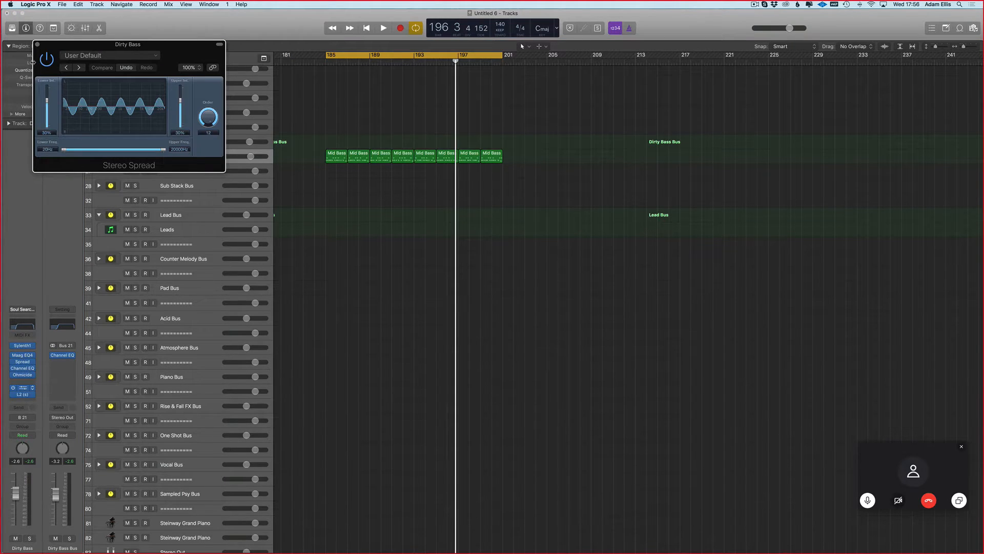
left_click(37, 45)
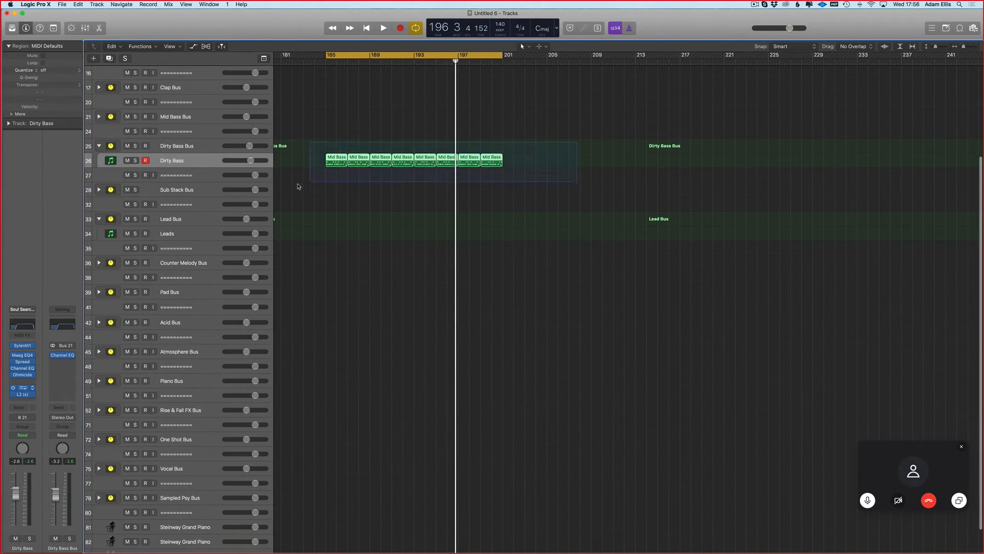
scroll(309, 178, "up", 1)
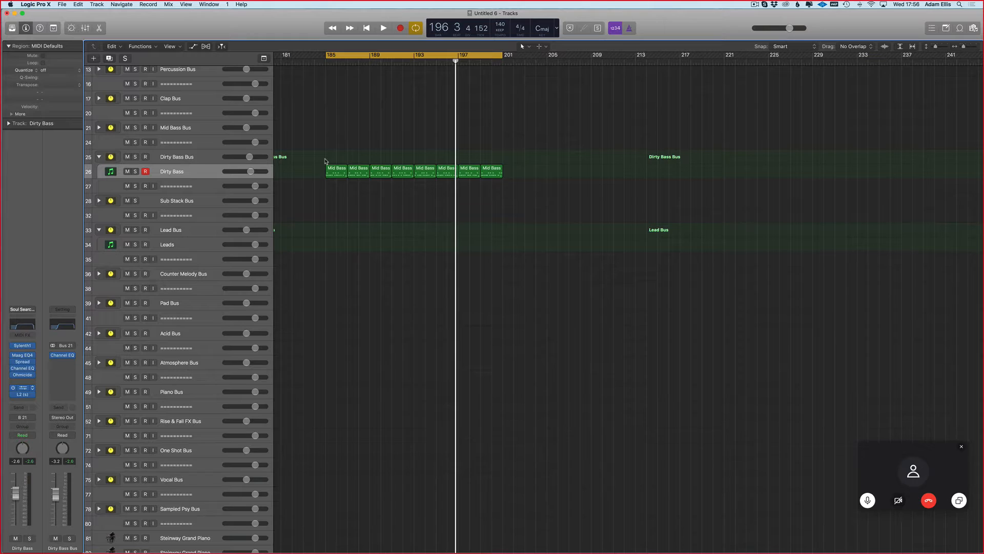
left_click(23, 369)
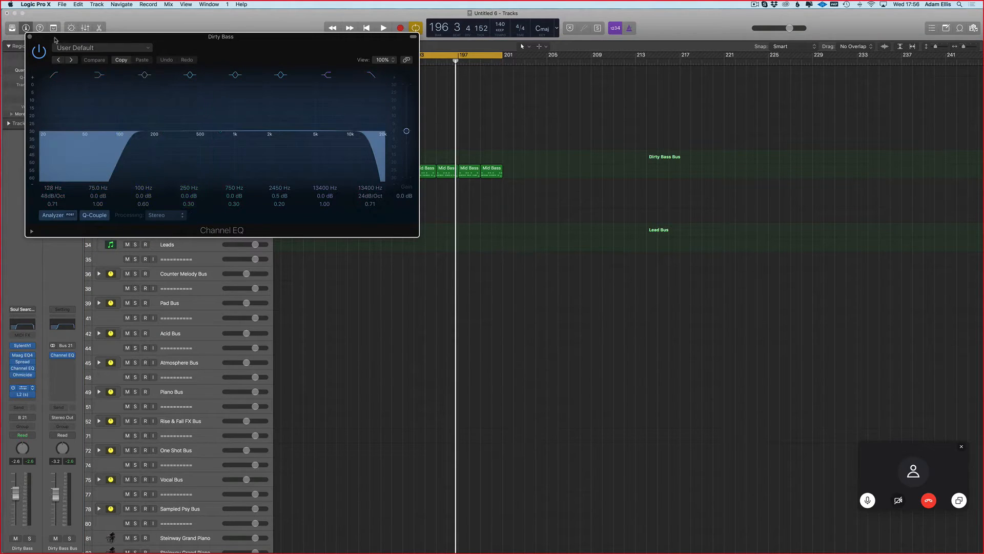
left_click(30, 38)
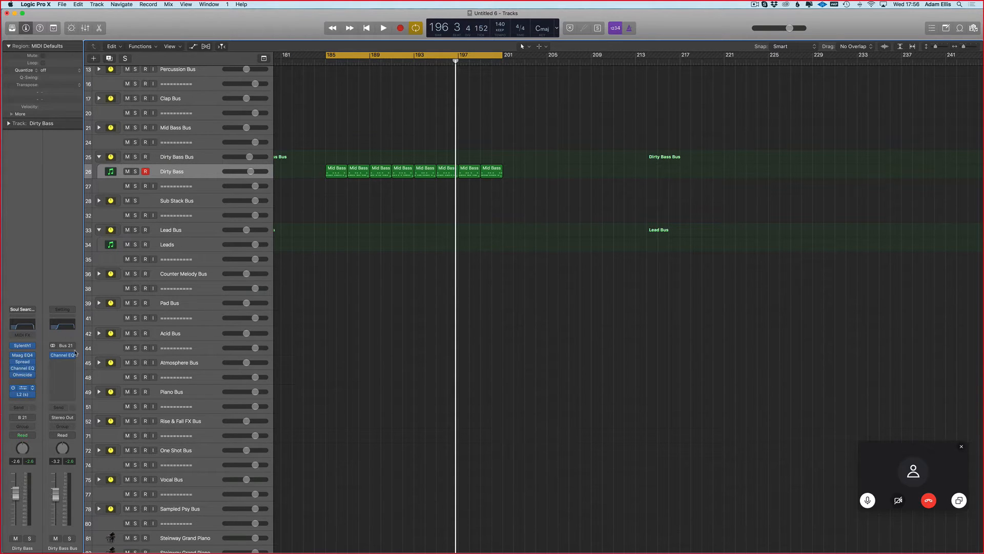
Step: Open Ohmicide on the Dirty Bass channel strip and slightly adjust its input trim
left_click(29, 375)
left_click_drag(75, 30, 293, 100)
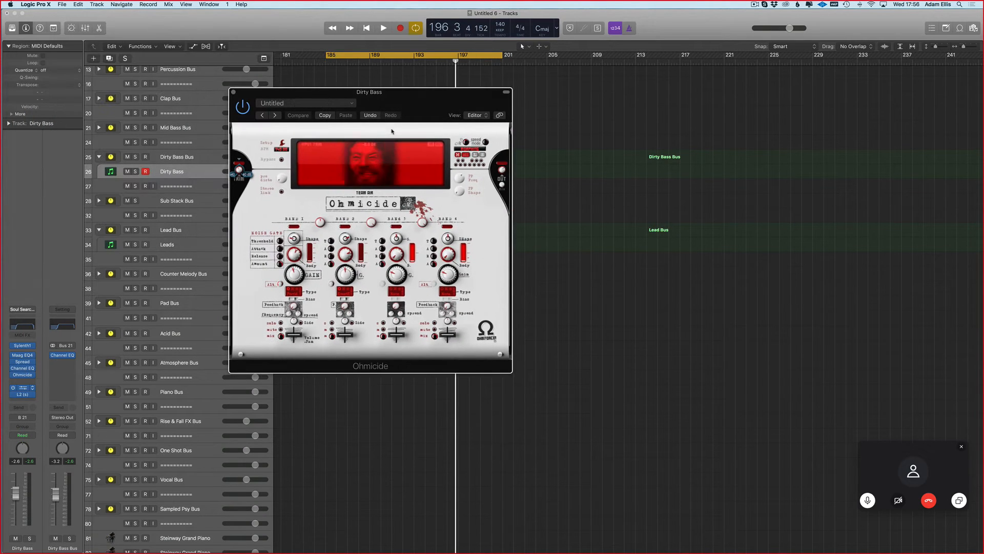
left_click_drag(239, 169, 239, 172)
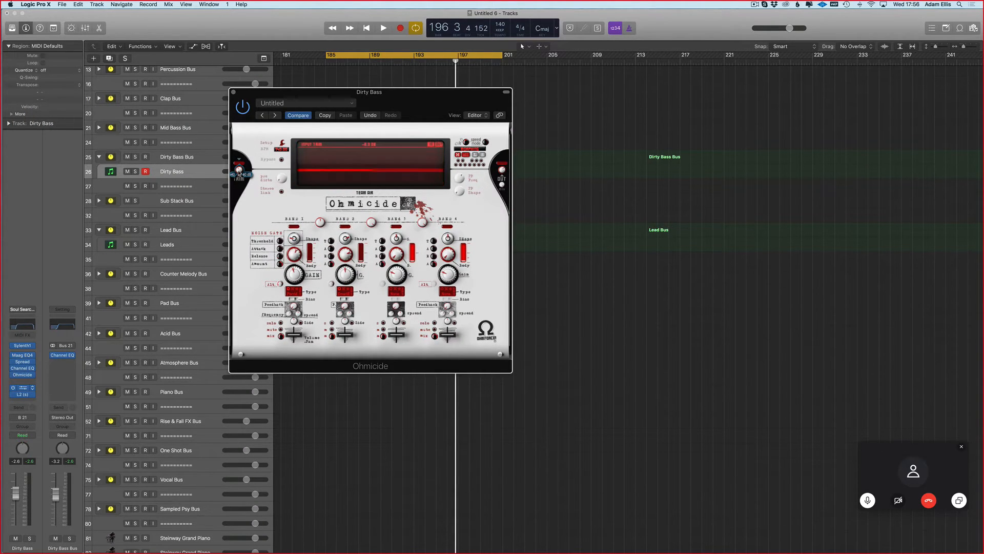
left_click_drag(257, 104, 348, 100)
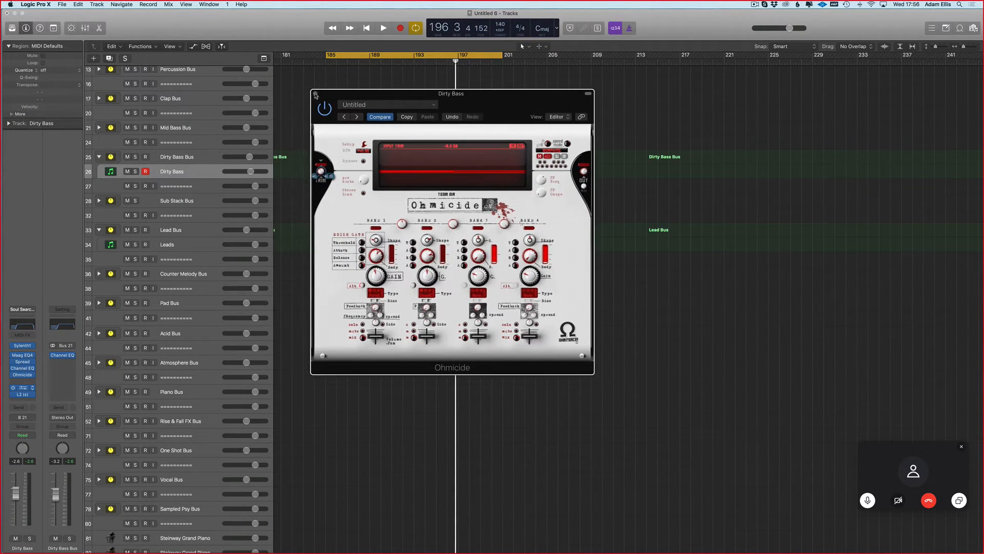
Step: Solo the Dirty Bass track and compare its playback with Ohmicide bypassed and enabled
left_click(135, 171)
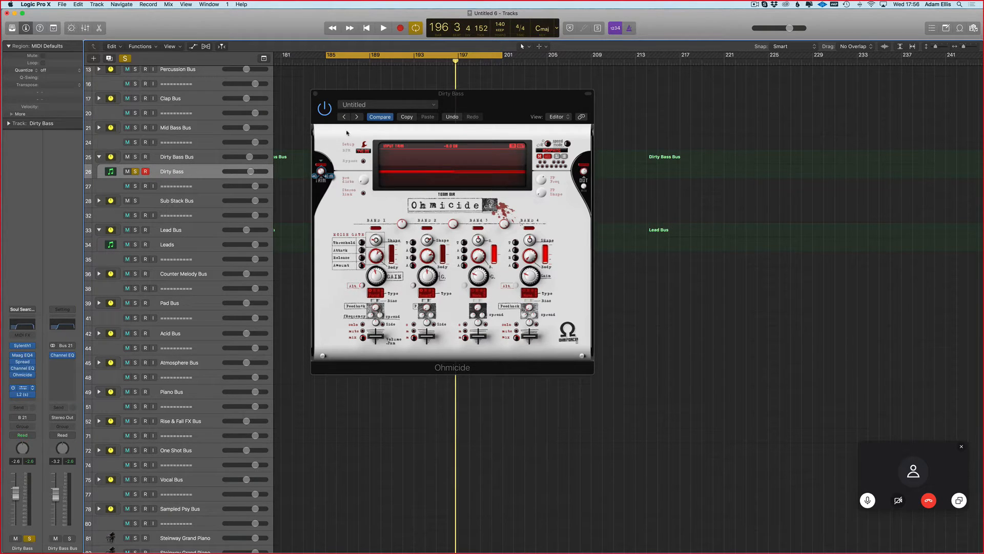
left_click(326, 112)
key("space")
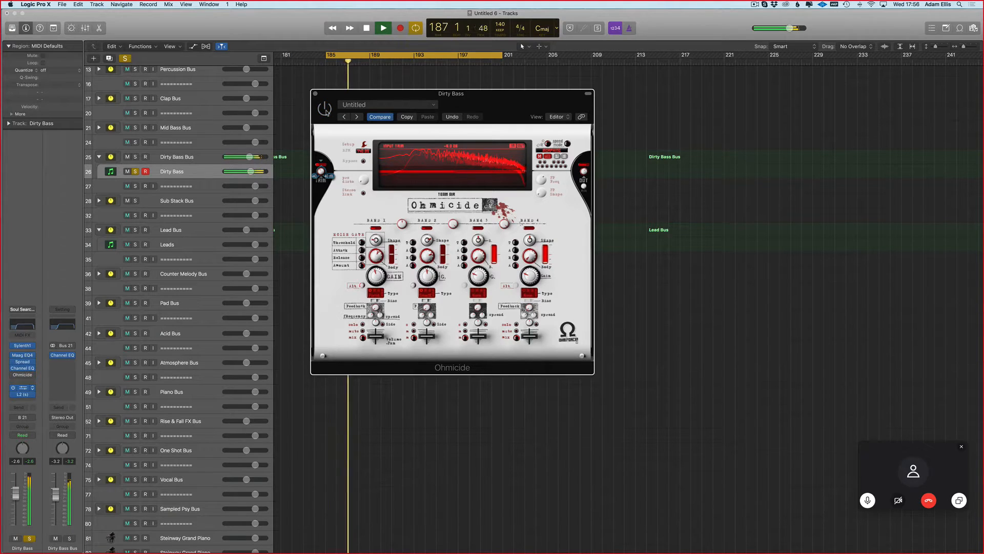
key("space")
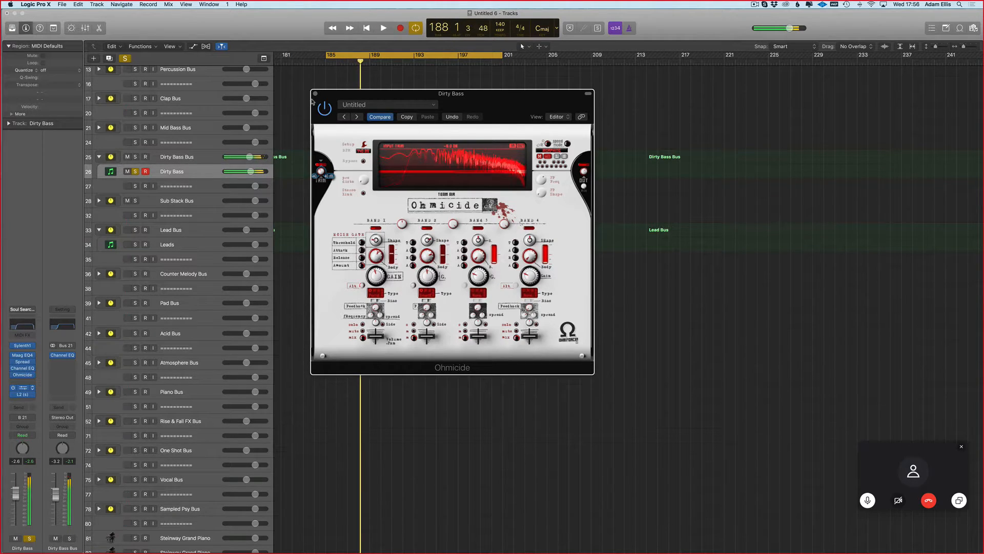
left_click(316, 94)
left_click(136, 173)
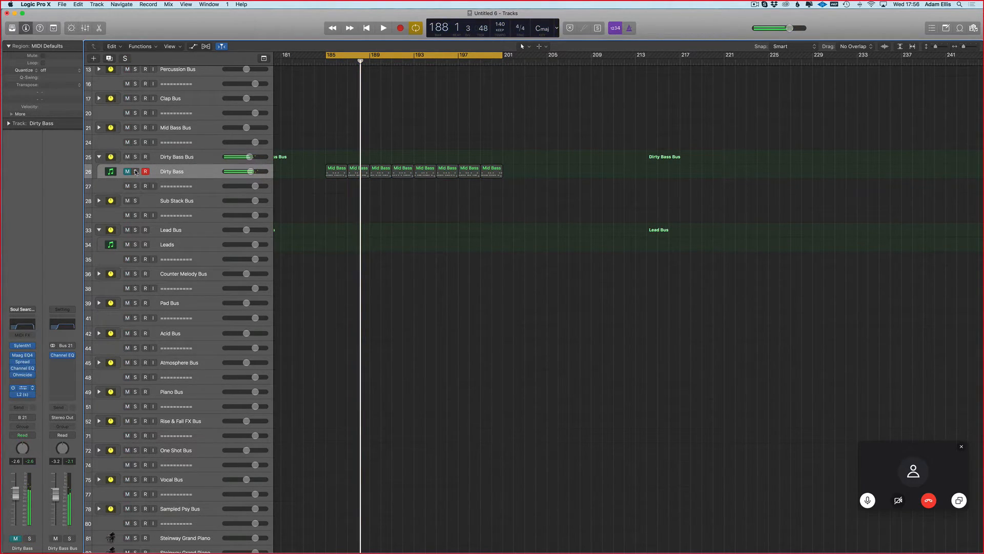
Step: Play the soloed Dirty Bass track with Maag EQ4 and Ohmicide bypassed
left_click(136, 172)
left_click(136, 172)
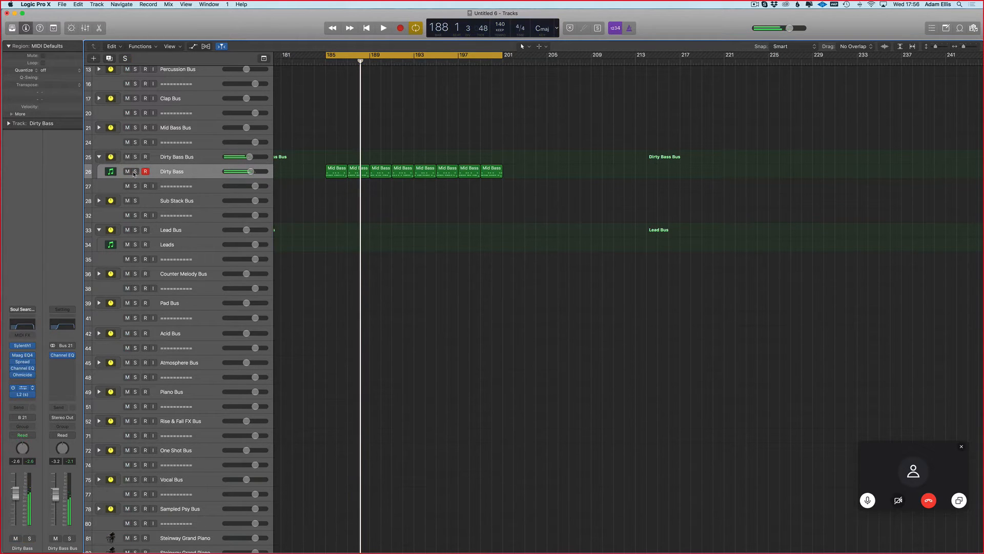
left_click(128, 172)
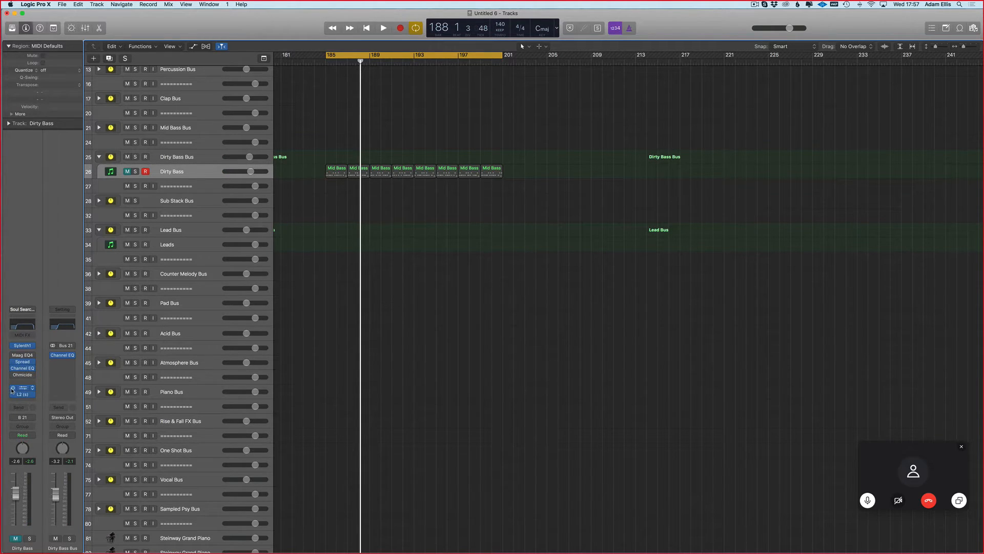
key("space")
left_click(135, 172)
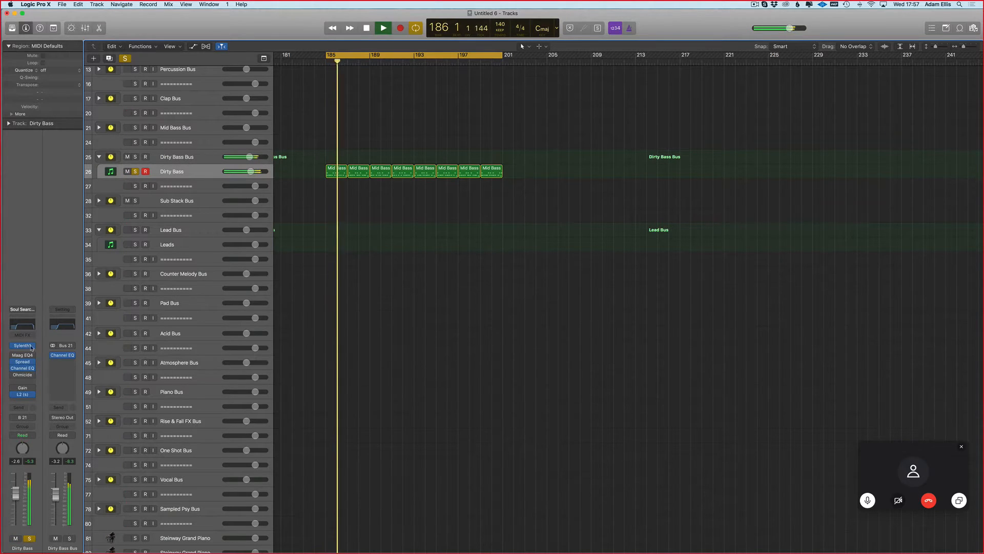
Step: Remove the Gain plug-in from the Dirty Bass channel strip and re-enable Maag EQ4 and Ohmicide during playback
left_click(33, 388)
left_click(33, 390)
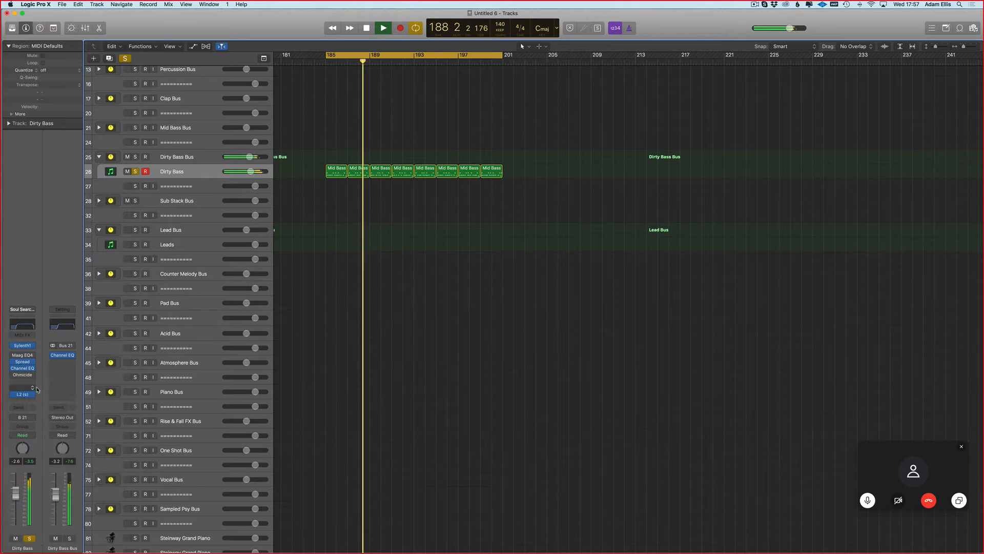
left_click(13, 356)
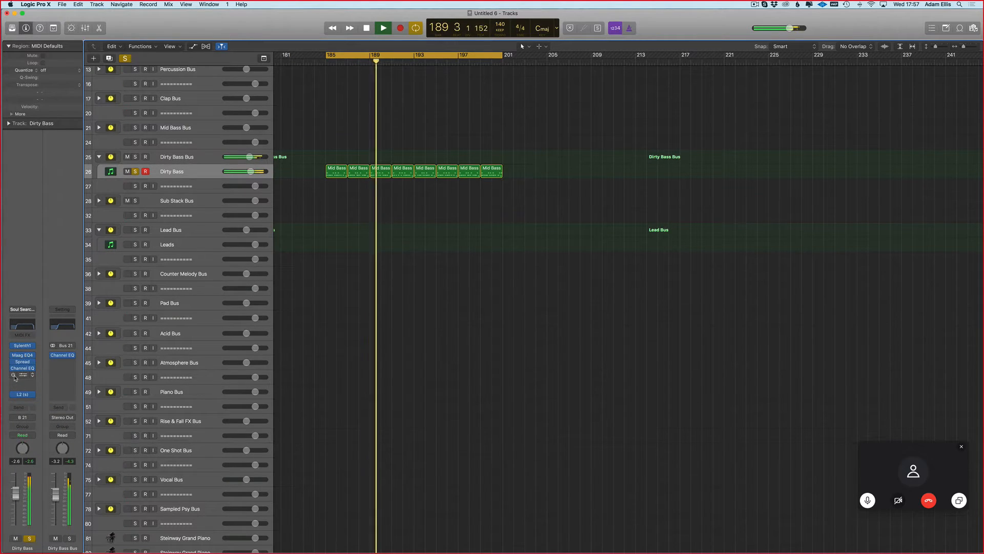
Step: Stop playback and clear the solo from every track
key("space")
left_click(124, 58)
left_click(140, 143)
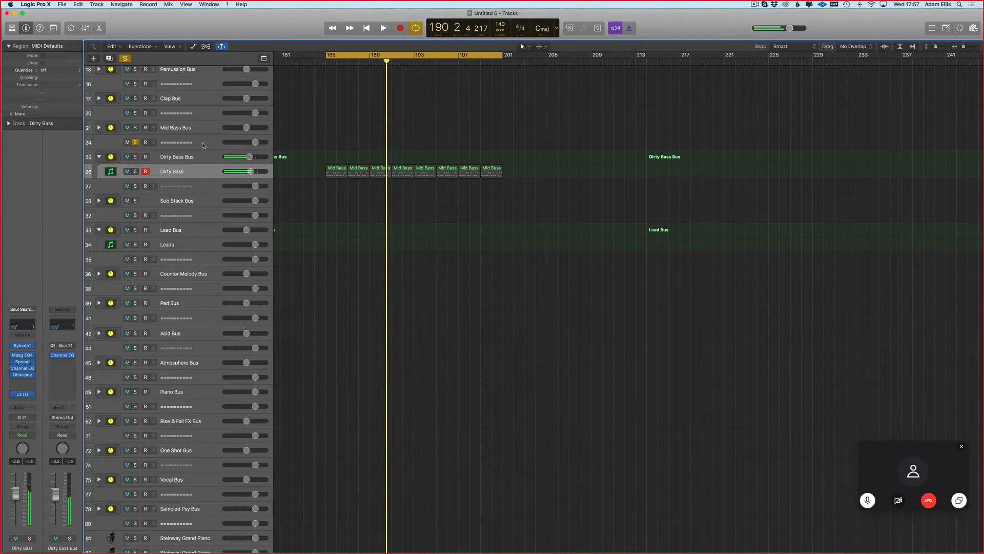
scroll(328, 152, "left", 3)
scroll(294, 119, "right", 4)
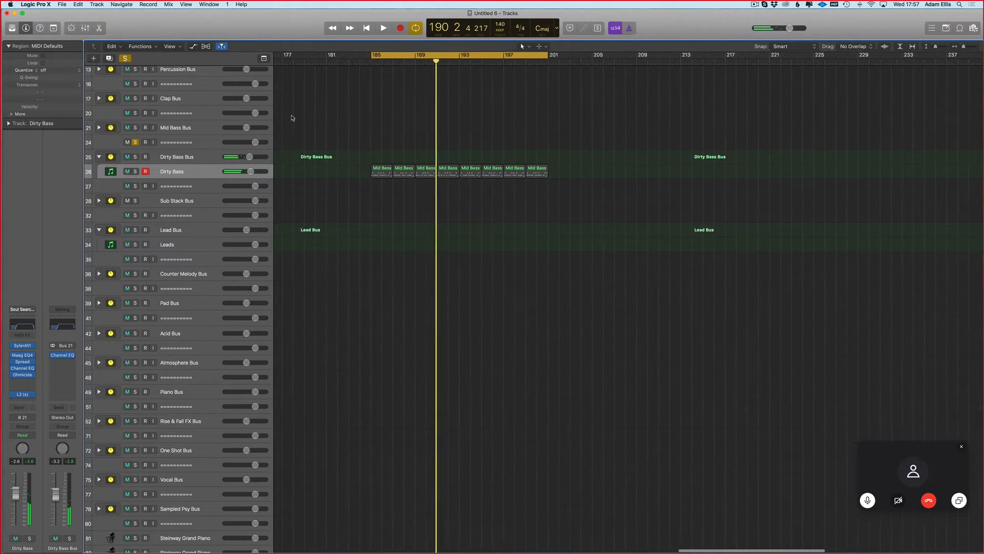
left_click(126, 59)
Step: Insert a stereo FabFilter Volcano 2 after Ohmicide on the Dirty Bass channel strip and load its Clean preset
left_click(29, 376)
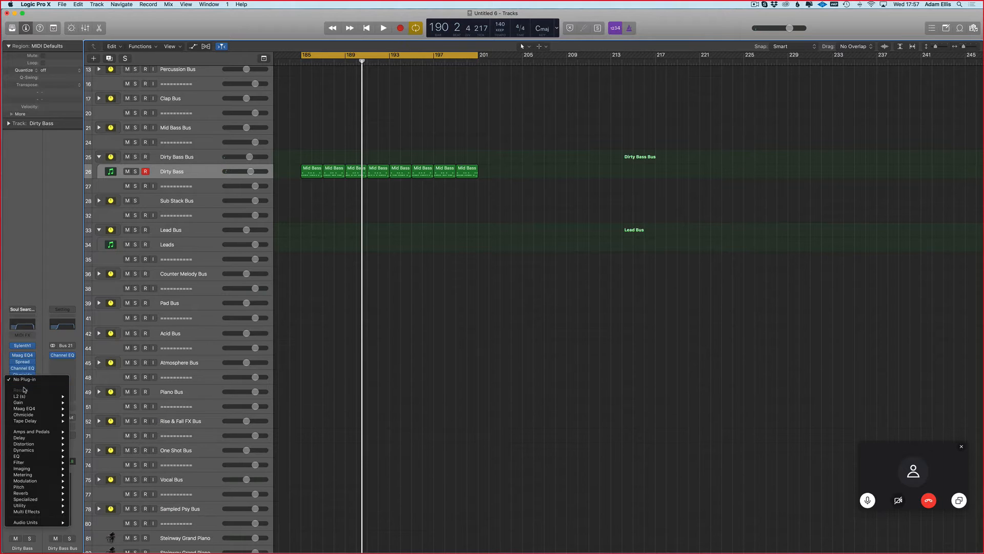
mouse_move(56, 524)
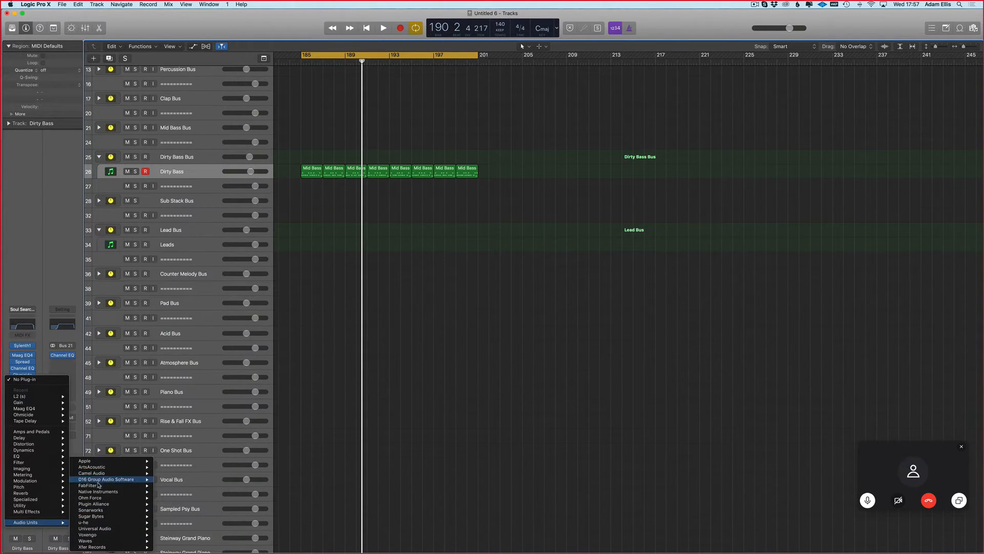
mouse_move(109, 486)
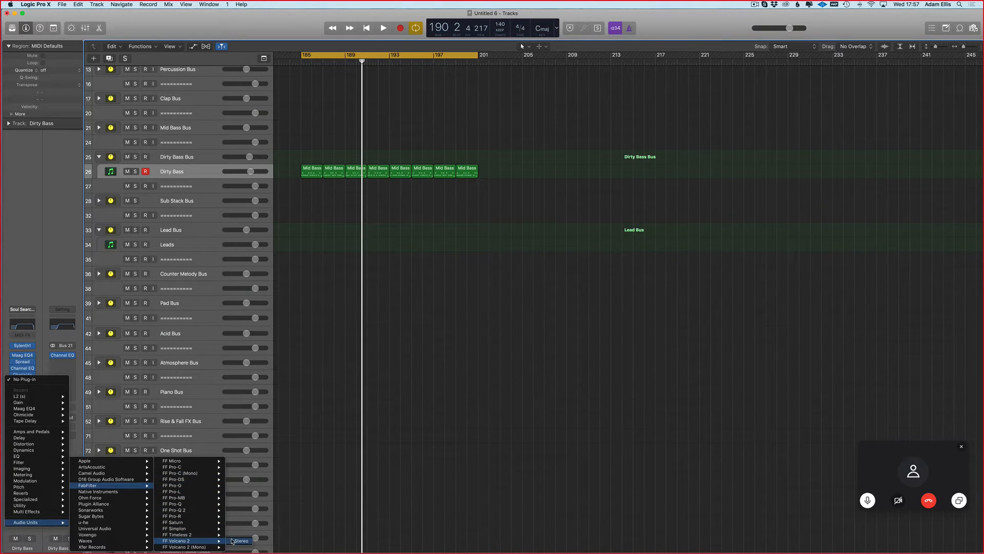
left_click(231, 541)
left_click(208, 59)
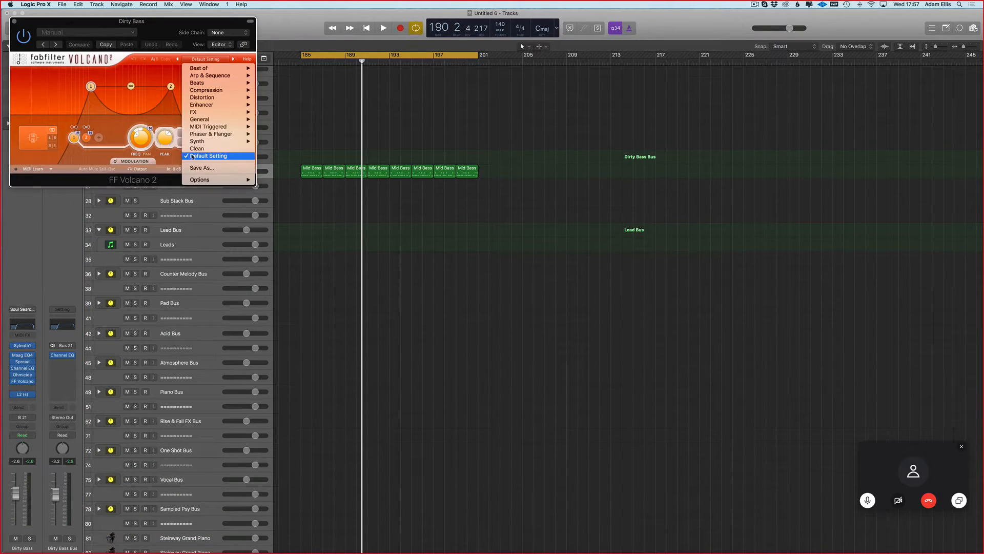
left_click(196, 149)
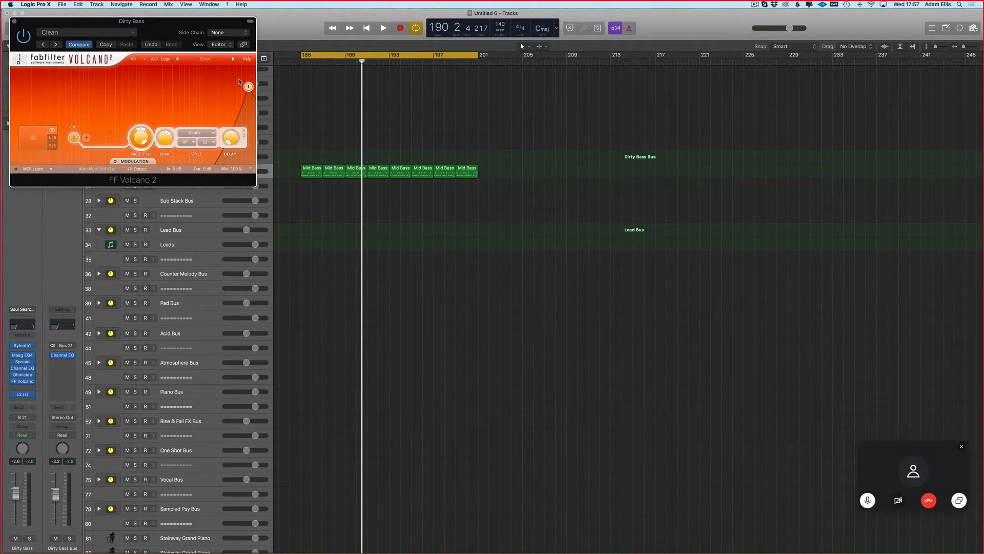
Step: Record Latch automation from bar 185 while sweeping the Volcano 2 high-pass filter from its highest to its lowest frequency
left_click(374, 146)
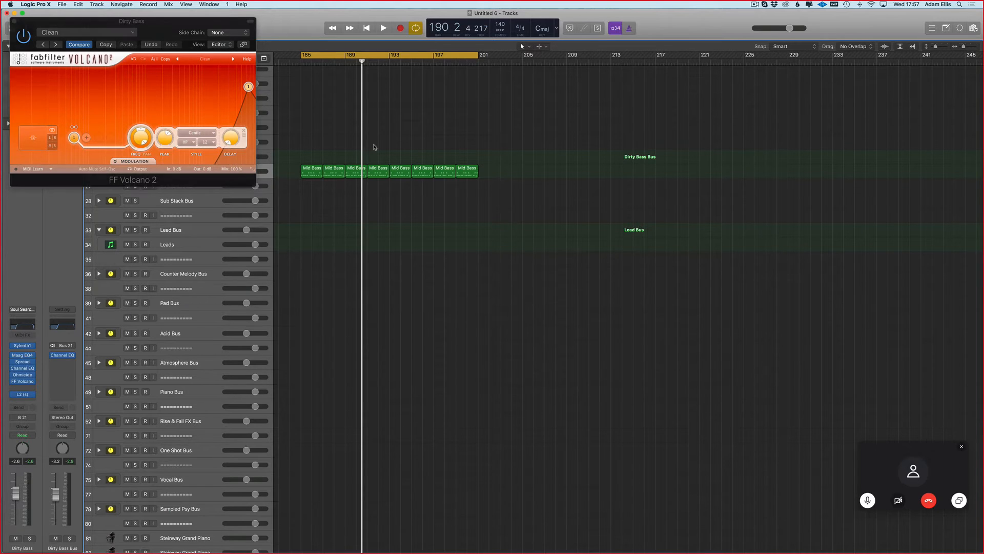
key("v")
key("space")
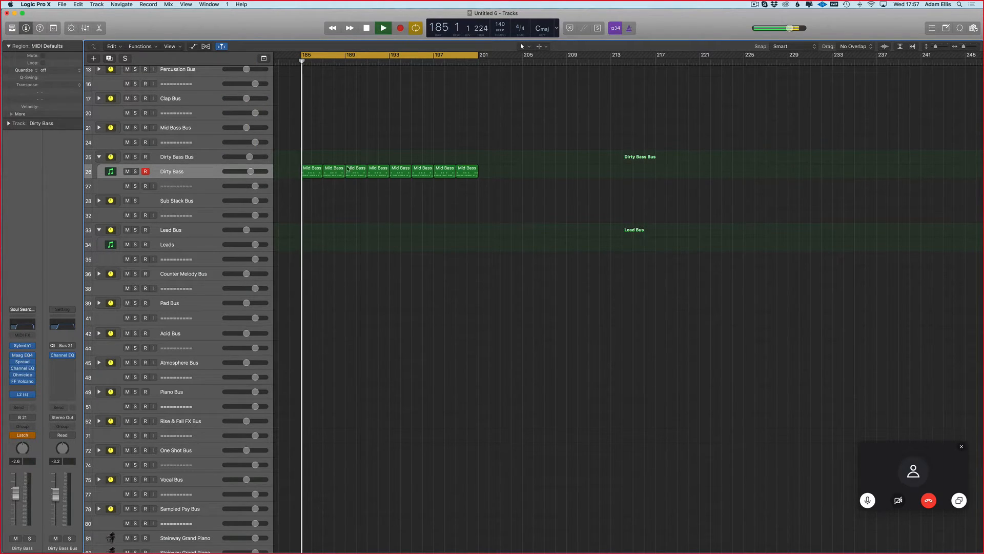
key("v")
left_click_drag(244, 87, 1, 170)
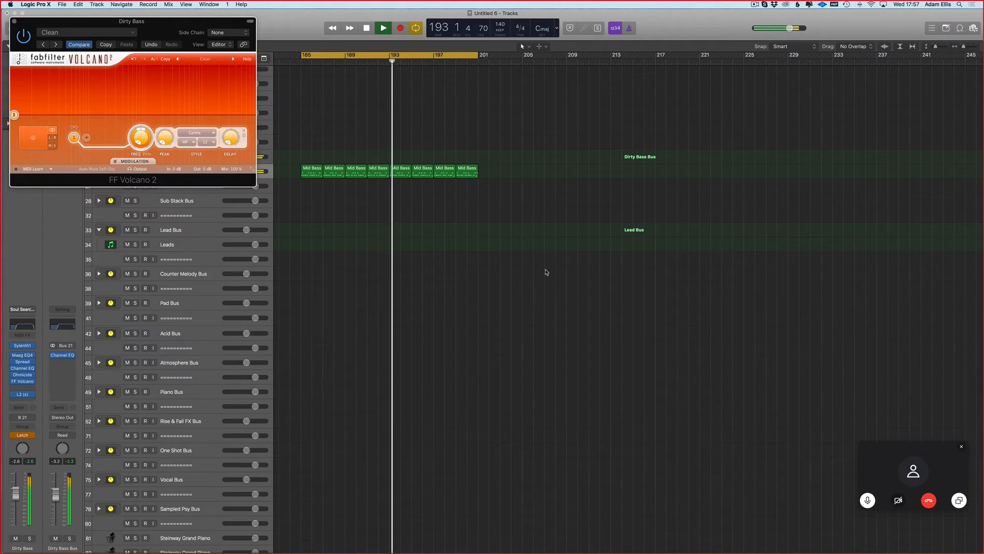
key("v")
Step: Set the Dirty Bass track's automation mode back to Read
key("super+Right")
key("super+Right")
scroll(388, 133, "up", 3)
scroll(386, 132, "up", 3)
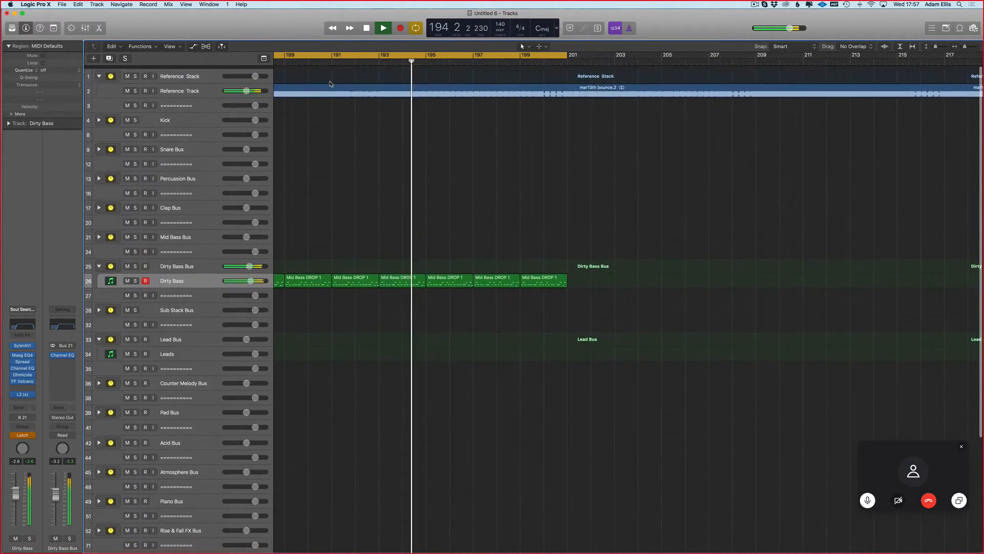
scroll(359, 231, "left", 5)
left_click(23, 434)
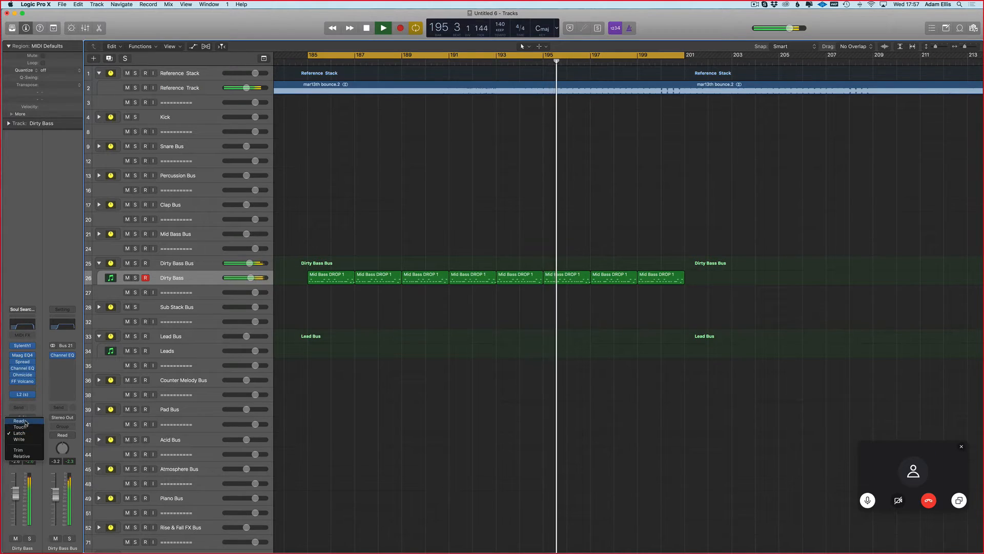
left_click(27, 423)
Step: Resume playback from about bar 189 and split the Reference Track region at bars 193 and 192 with the Scissors tool
key("super+Down")
key("super+Down")
scroll(477, 119, "up", 5)
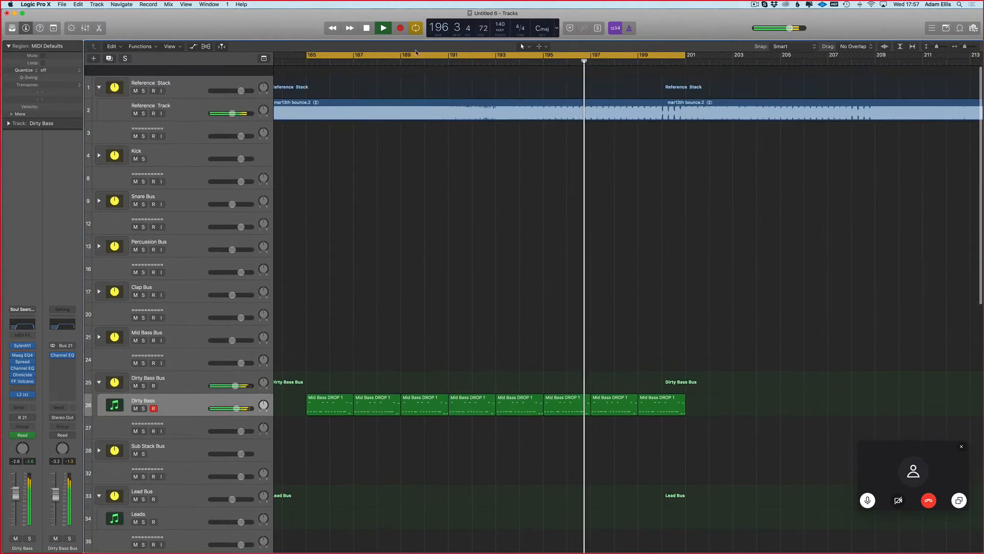
left_click(398, 62)
key("t")
key("i")
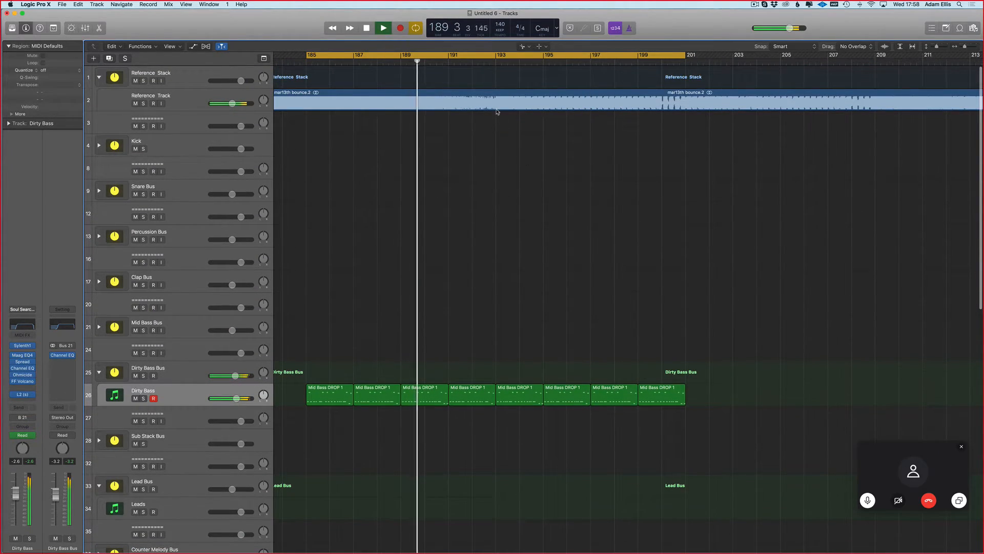
left_click(495, 109)
key("super+Right")
key("super+Right")
scroll(468, 106, "right", 1)
left_click(429, 106)
key("super+Right")
key("super+Right")
key("super+Right")
key("super+Left")
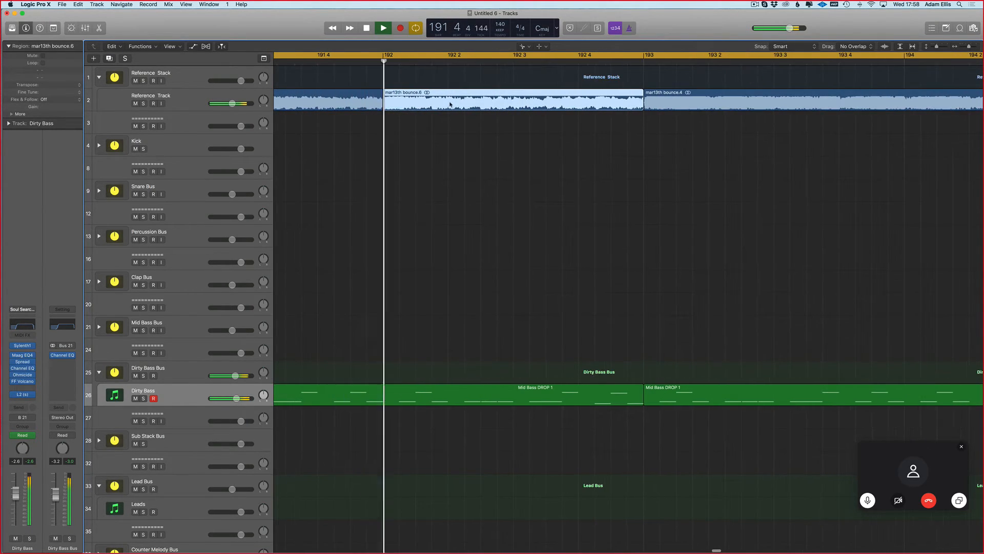
Step: Slice the Reference Track at beats 2 and 3 of bar 192 and extend the slice between them to end at beat 3
left_click_drag(455, 101, 481, 102)
mouse_move(502, 103)
left_mouse_down()
mouse_move(529, 104)
mouse_move(514, 104)
left_mouse_up()
left_click(496, 98)
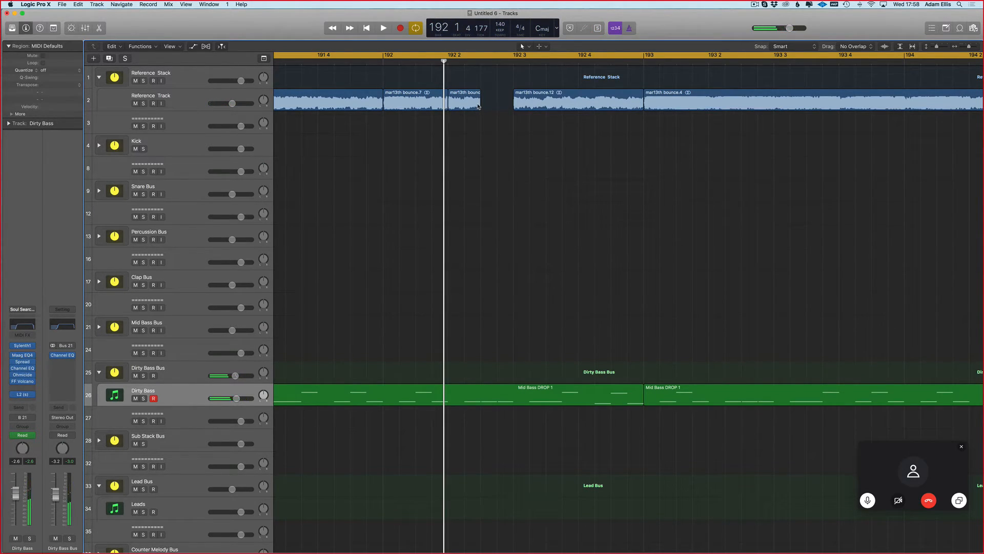
left_click_drag(480, 109, 513, 111)
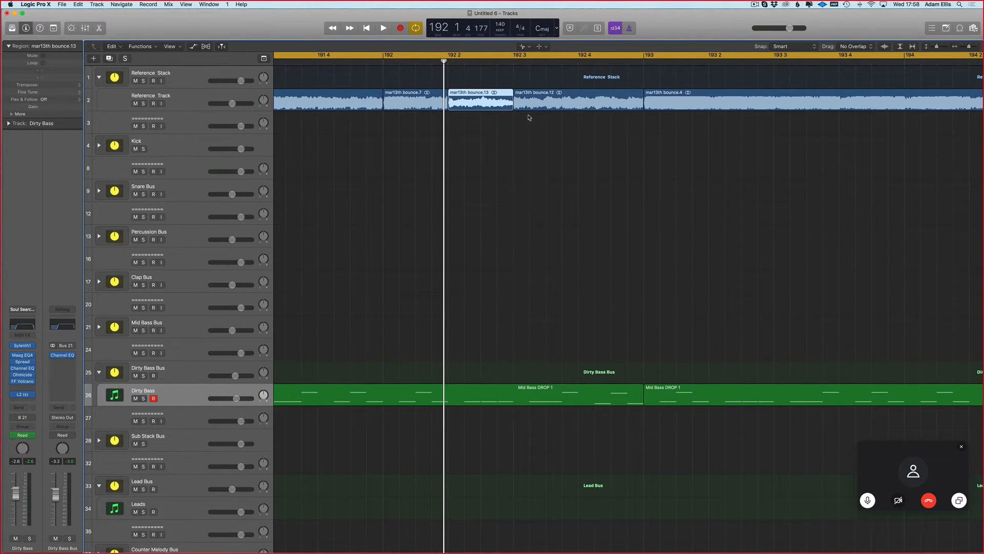
Step: Divide the Reference Track region from bar 192 beat 3 to bar 193 into equal sixteenth-note slices and start playback
left_click(531, 109, "alt")
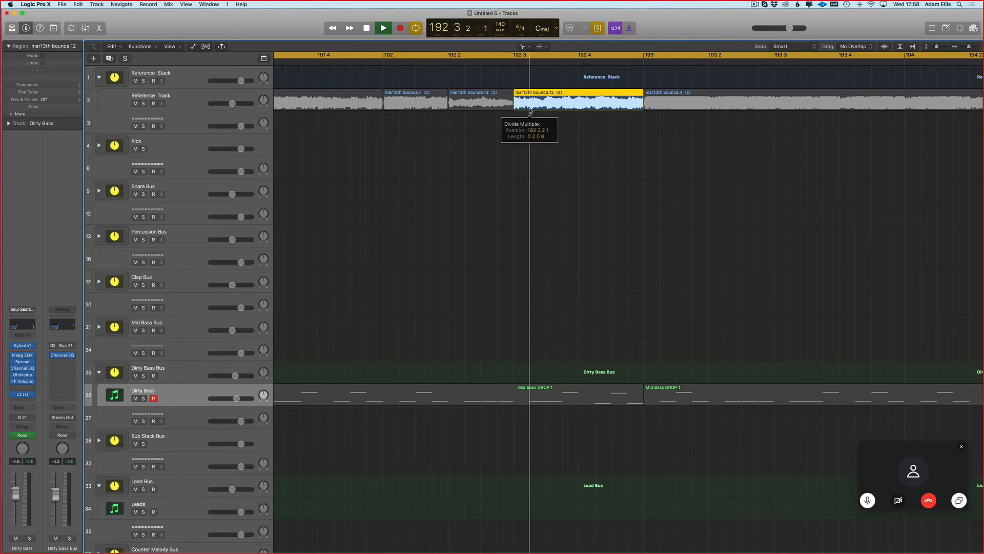
key("Escape")
key("Escape")
left_click_drag(636, 85, 523, 110)
key("space")
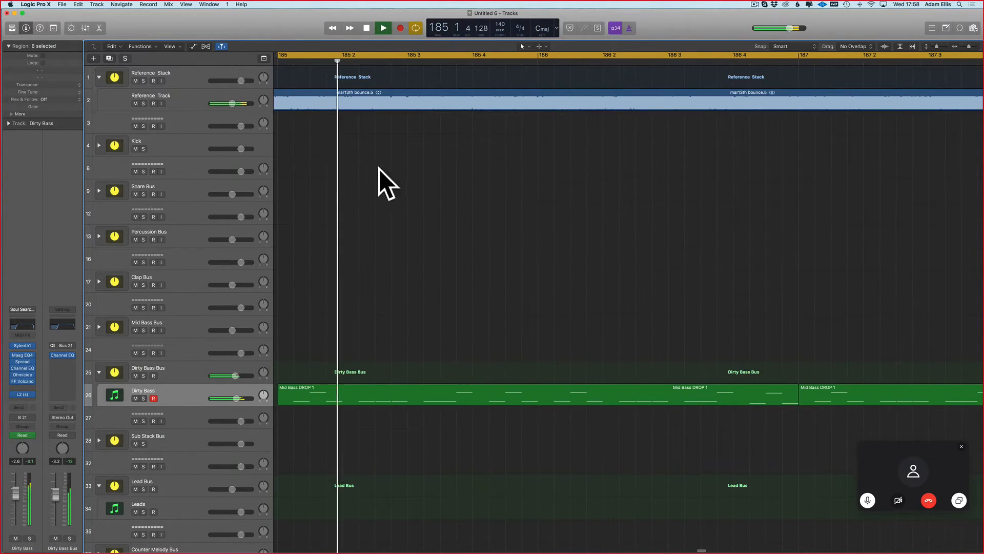
Step: Set both fade-in and fade-out to 5 for the Reference Track slices around bar 192 and their adjoining regions
key("super+Left")
key("super+Left")
key("super+Left")
scroll(704, 197, "right", 5)
left_click_drag(749, 73, 617, 115)
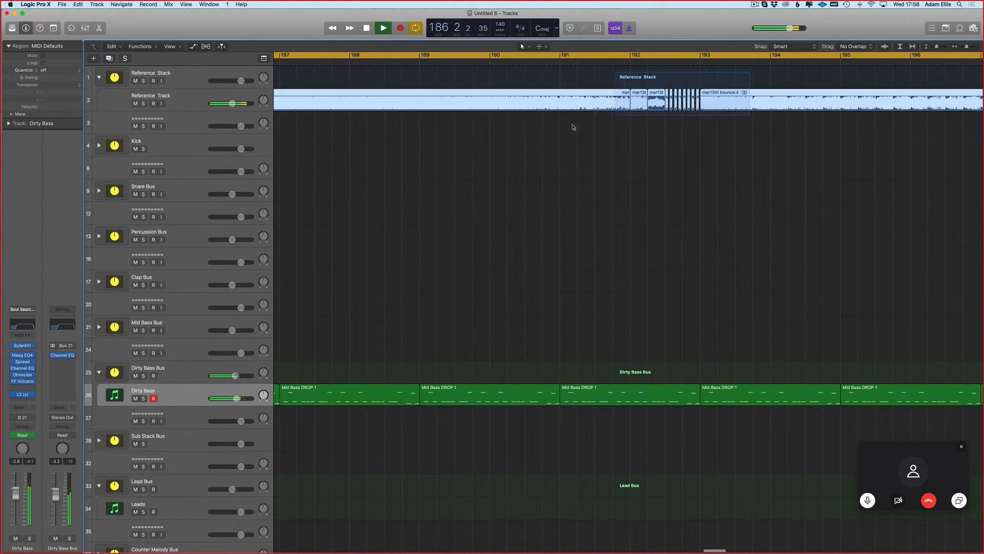
left_click(20, 114)
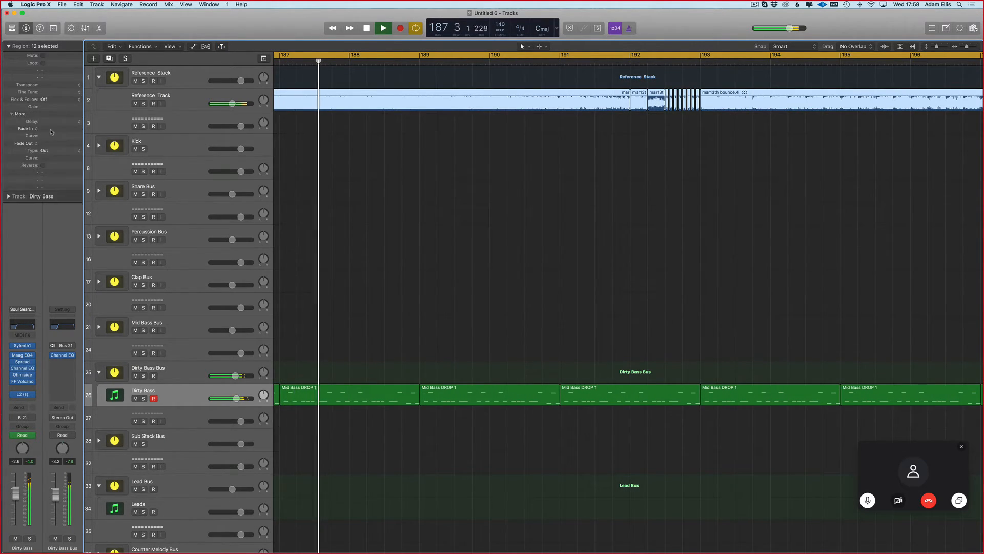
double_click(43, 143)
type("5")
key("Return")
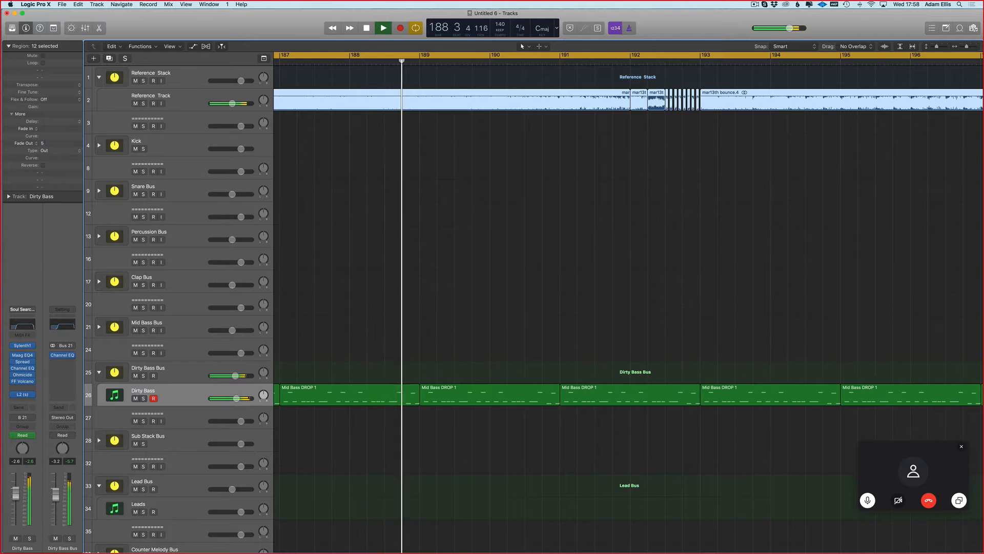
double_click(43, 128)
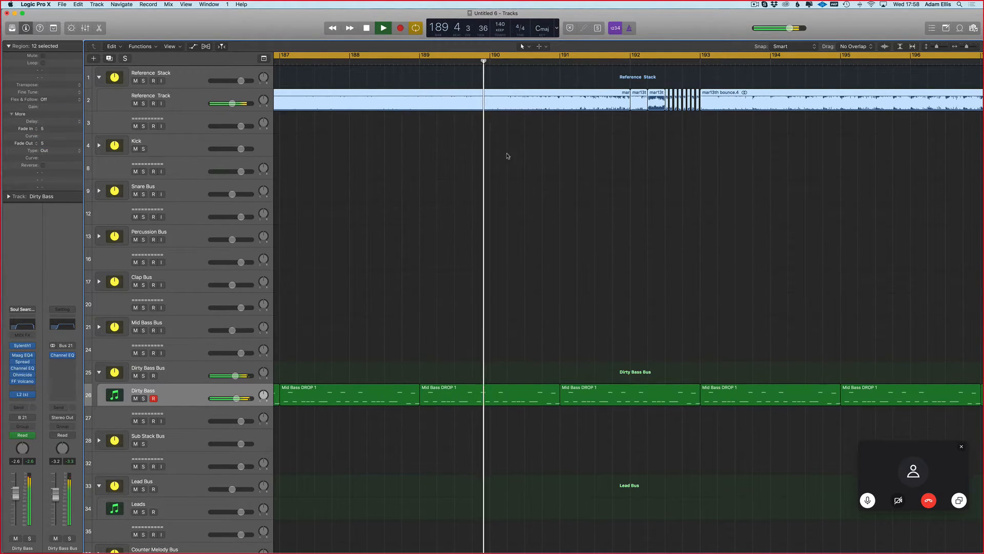
Step: Delete the last Reference Track slice just before bar 193
left_click(472, 147)
left_click(698, 104)
key("Delete")
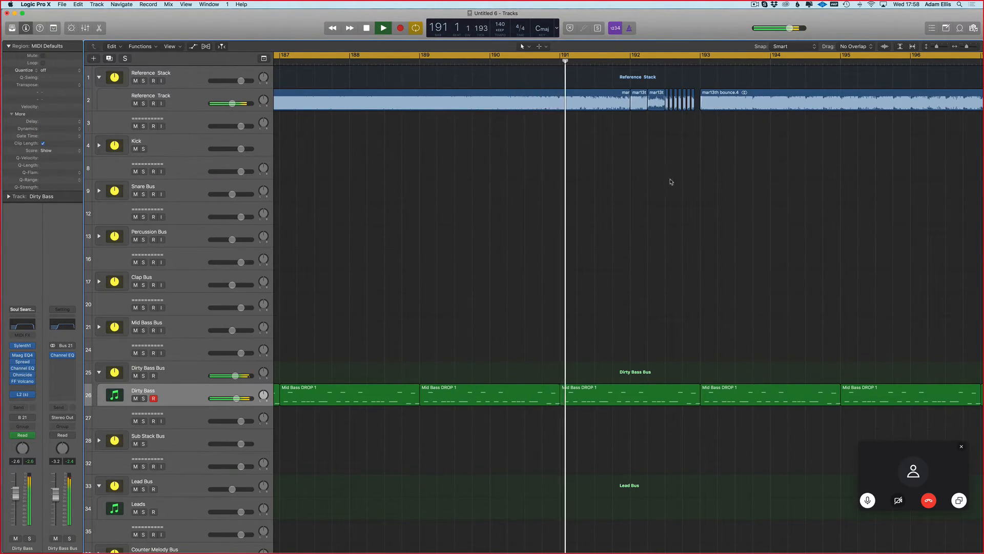
Step: Compare the Dirty Bass with the reference from about bar 192 by toggling the track's mute and solo
key("super+Left")
scroll(673, 180, "right", 1)
scroll(542, 371, "right", 2)
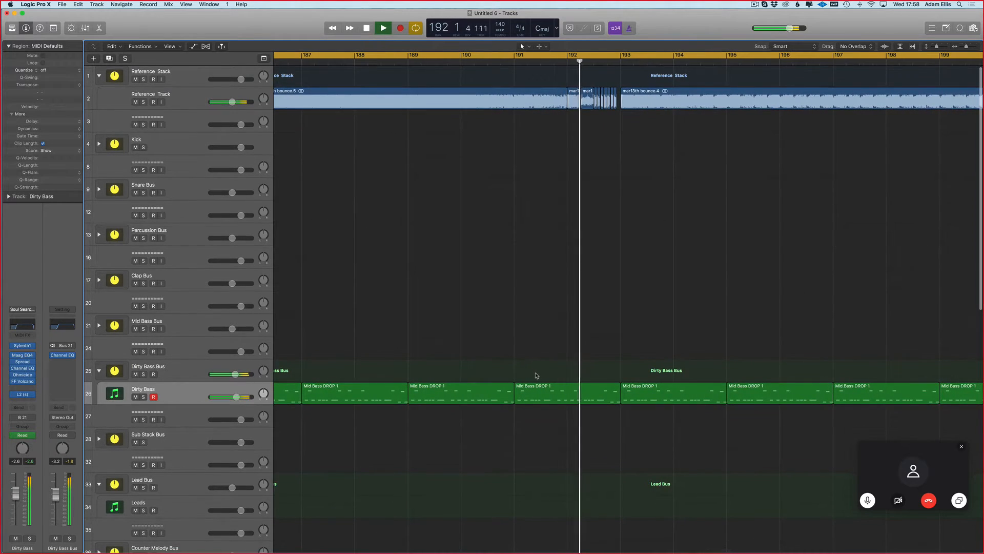
key("super+Left")
scroll(569, 329, "right", 5)
key("super+Left")
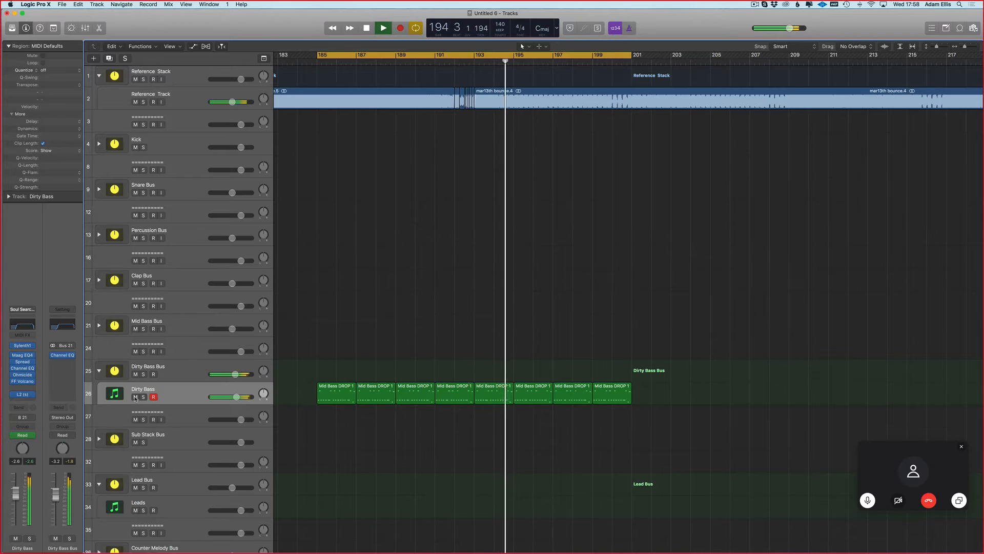
left_click(135, 398)
left_click(136, 398)
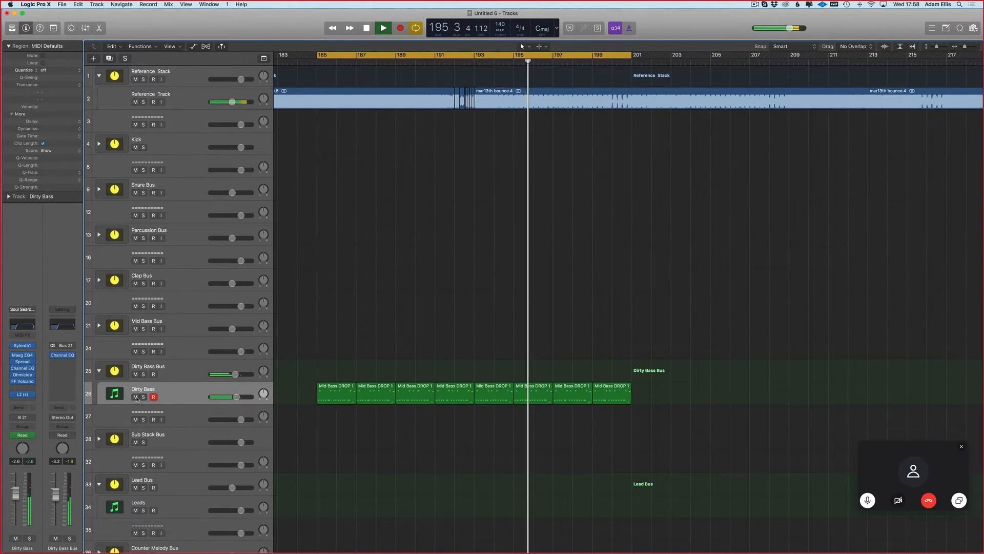
left_click(143, 397)
left_click(143, 398)
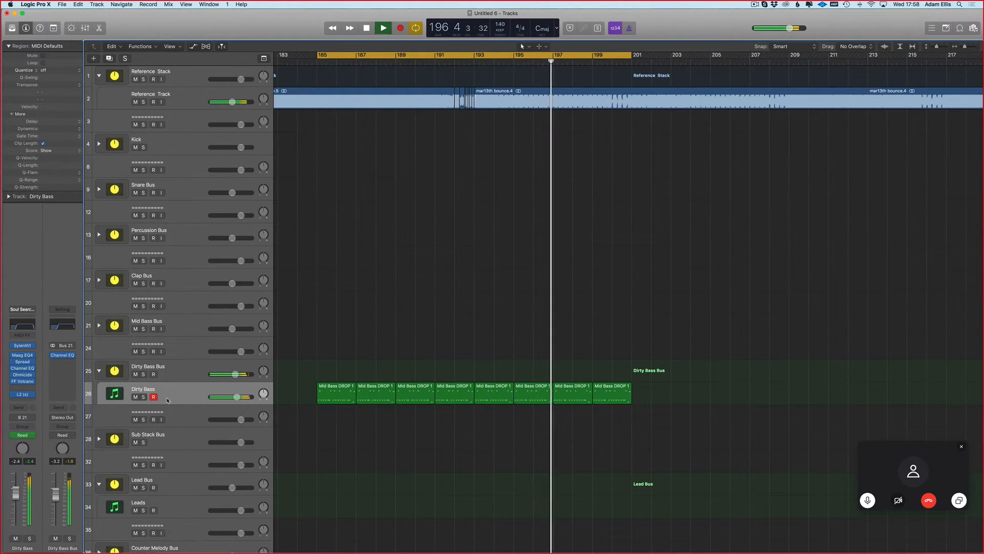
left_click(136, 397)
left_click(135, 397)
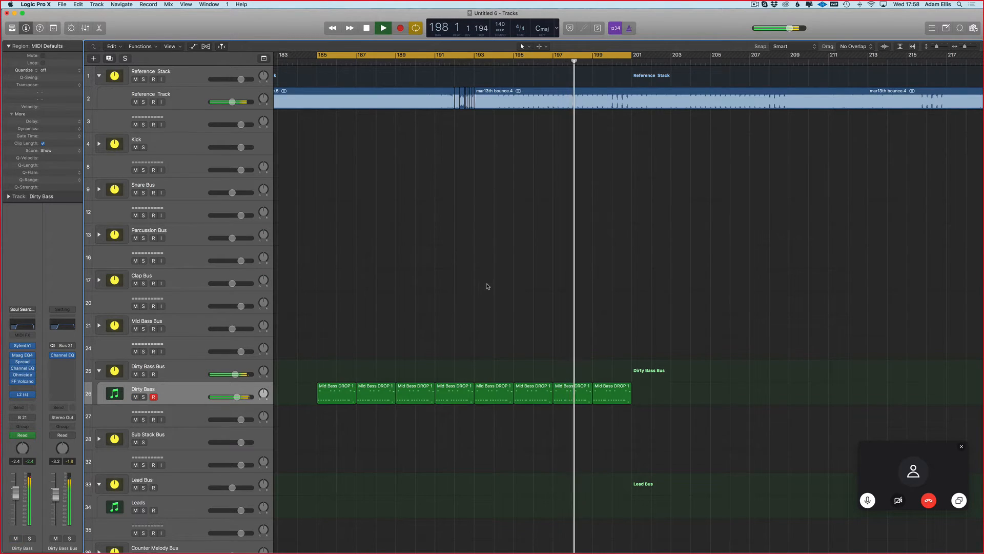
Step: Mute the Dirty Bass track and audition the Reference Track alone, advancing an eight-bar cycle range from bars 193–201 to bars 217–225
key("c")
key("space")
scroll(536, 303, "down", 5)
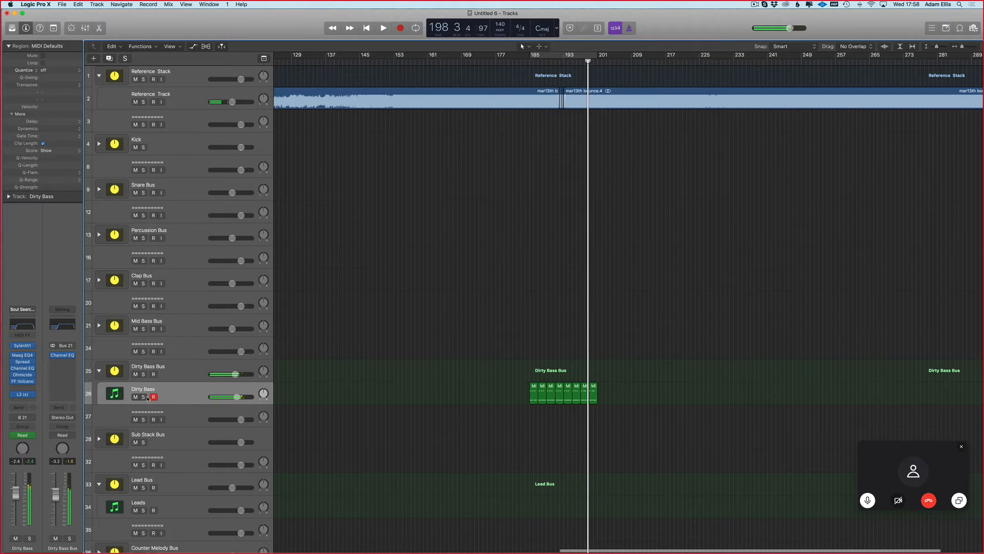
scroll(548, 266, "up", 5)
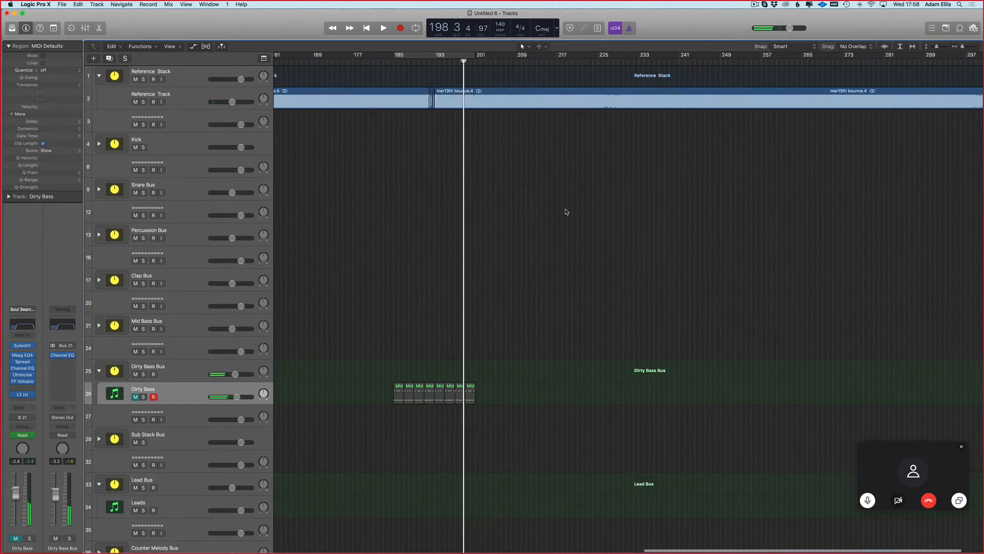
scroll(456, 136, "left", 4)
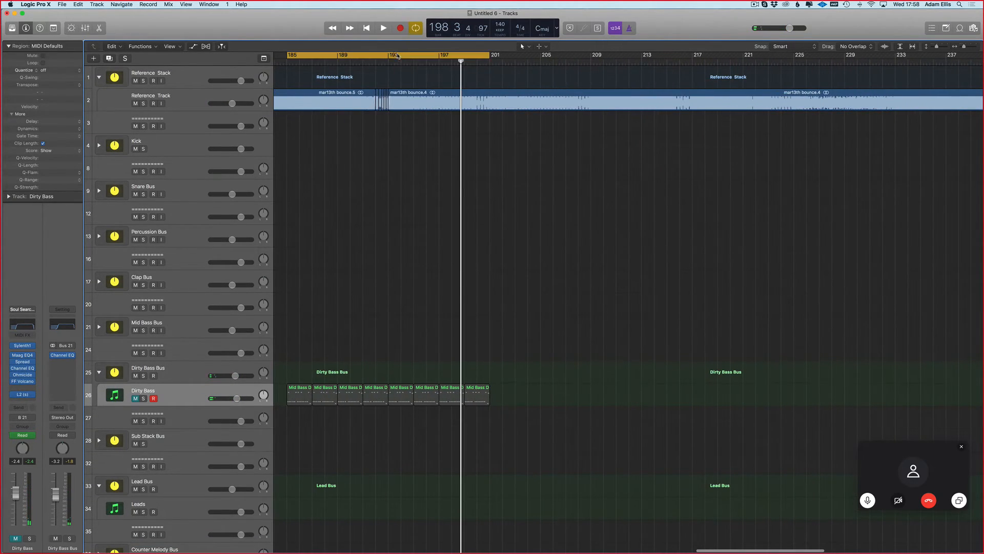
left_click_drag(397, 56, 483, 71)
scroll(575, 73, "down", 3)
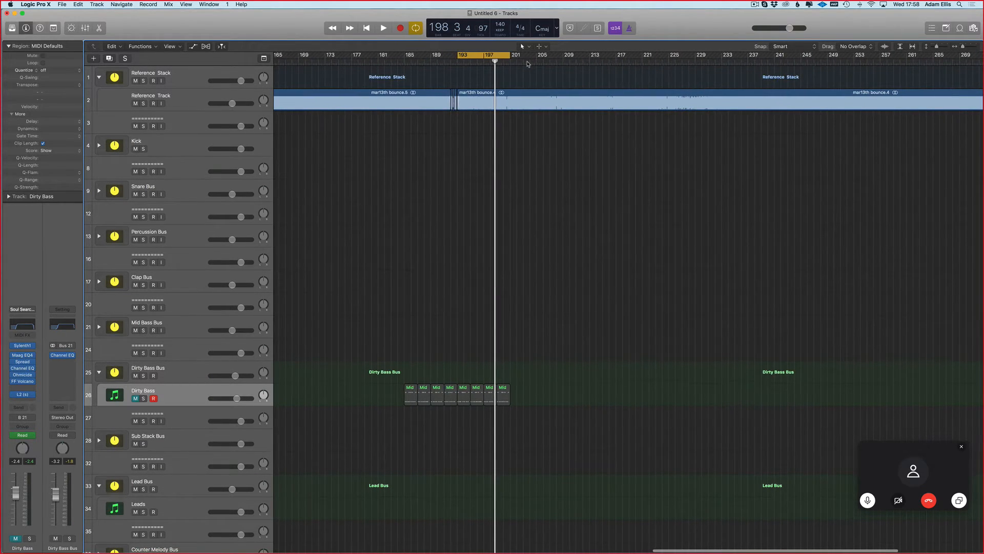
key("space")
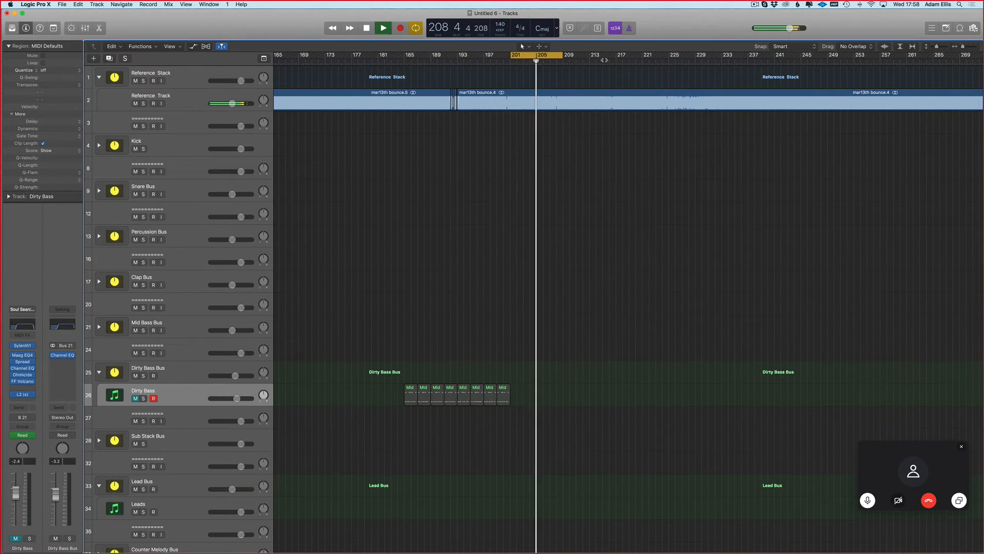
left_click_drag(548, 56, 601, 58)
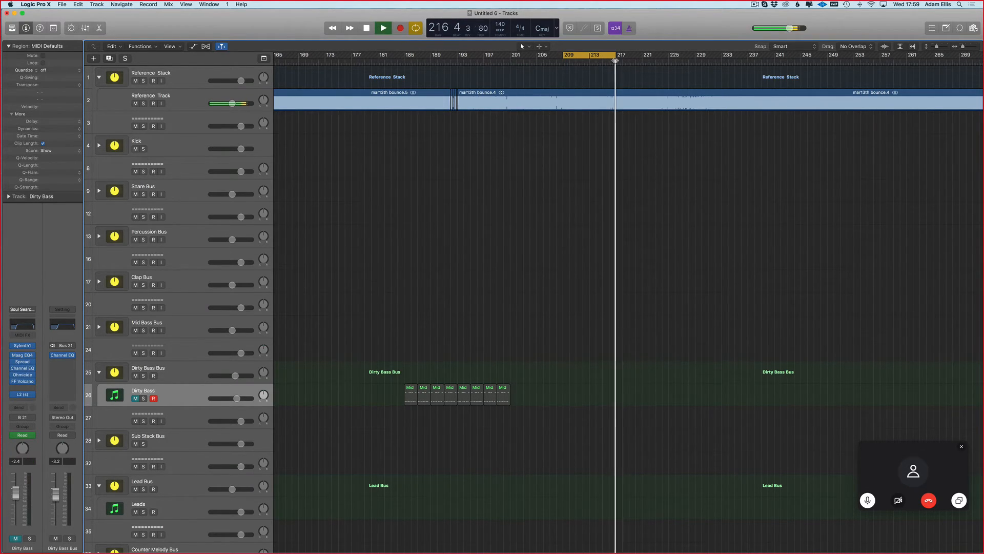
key("shift+super+period")
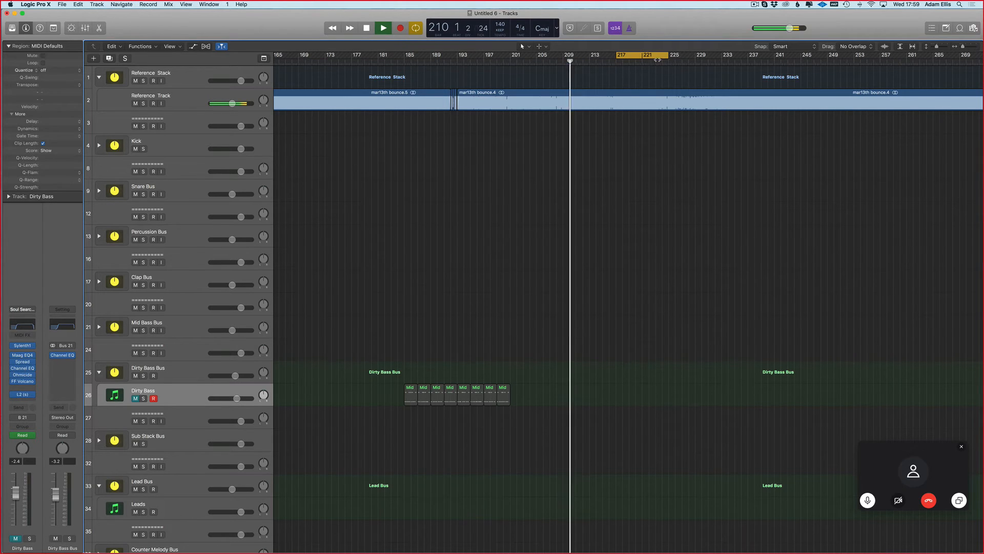
key("super+Left")
key("super+Left")
Step: Set a cycle over bars 193–209, shift it to bars 209–225, and audition the Reference Track up to about bar 233
left_click_drag(520, 57, 592, 60)
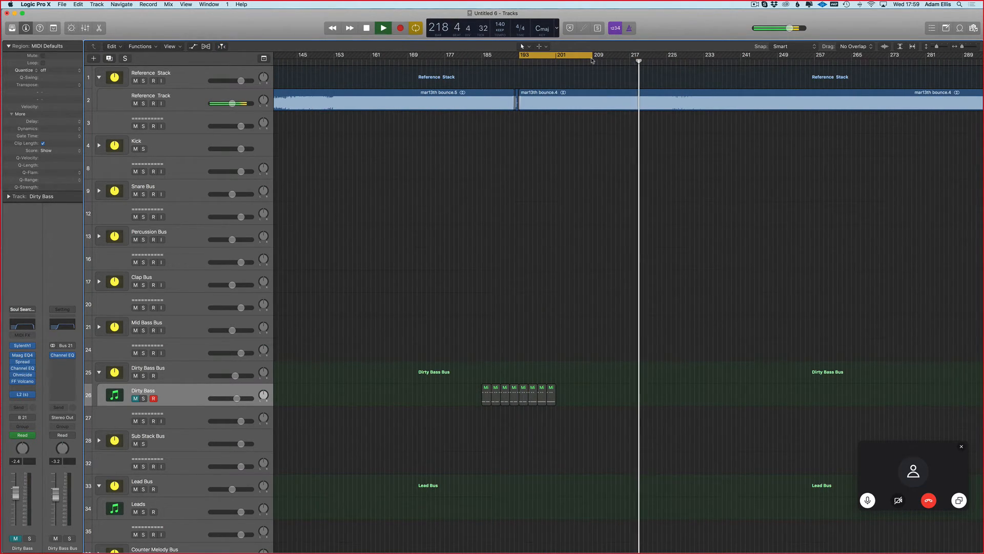
key("shift+super+period")
left_click(671, 61)
left_click(702, 62)
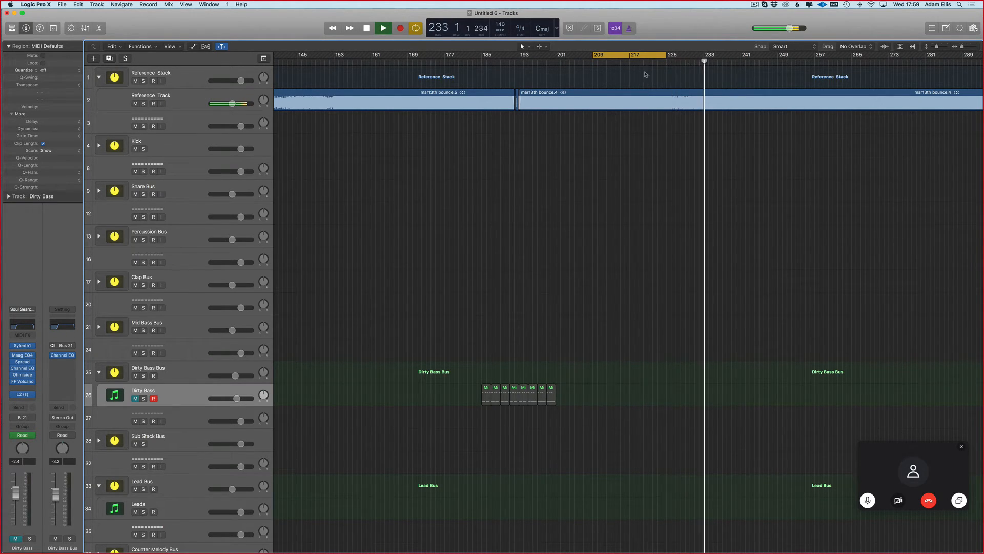
Step: Audition the Reference Track from bars 209, 193 and 201 to compare its sections
scroll(557, 68, "up", 3)
scroll(496, 65, "down", 2)
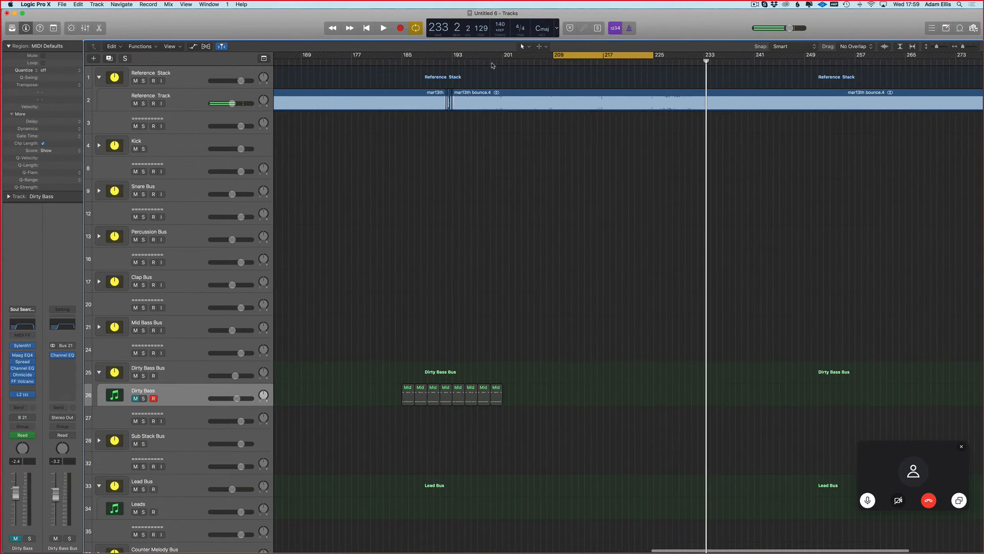
scroll(492, 69, "up", 4)
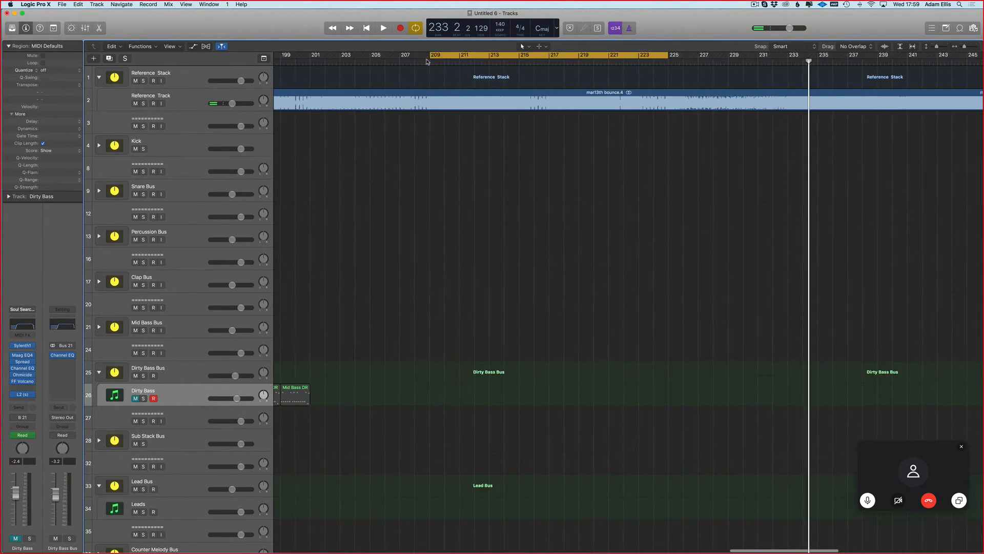
key("space")
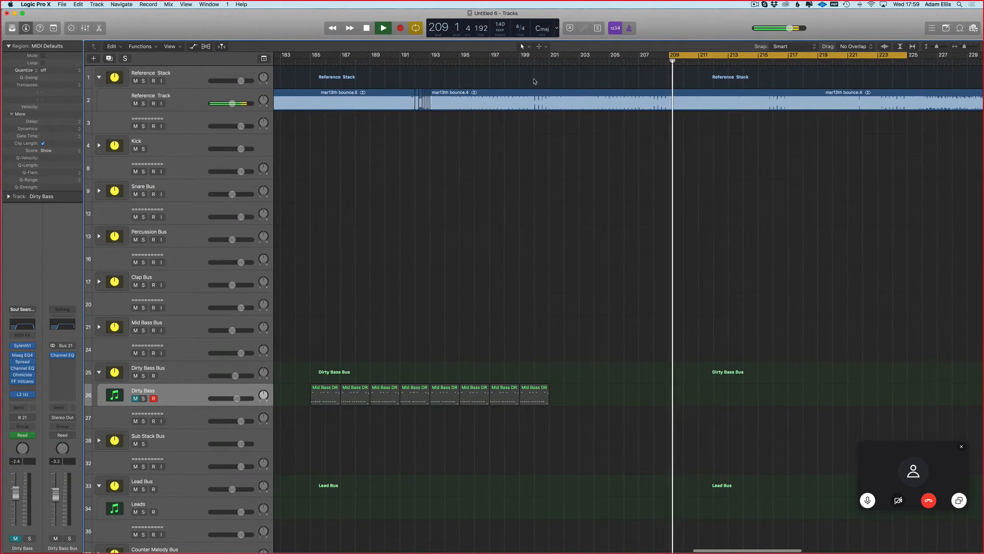
left_click(424, 61)
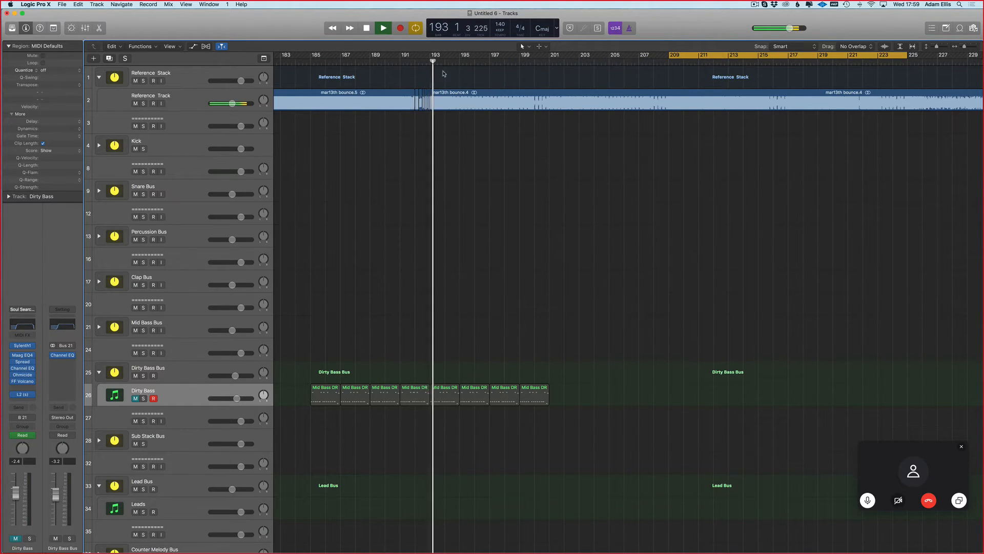
left_click(548, 62)
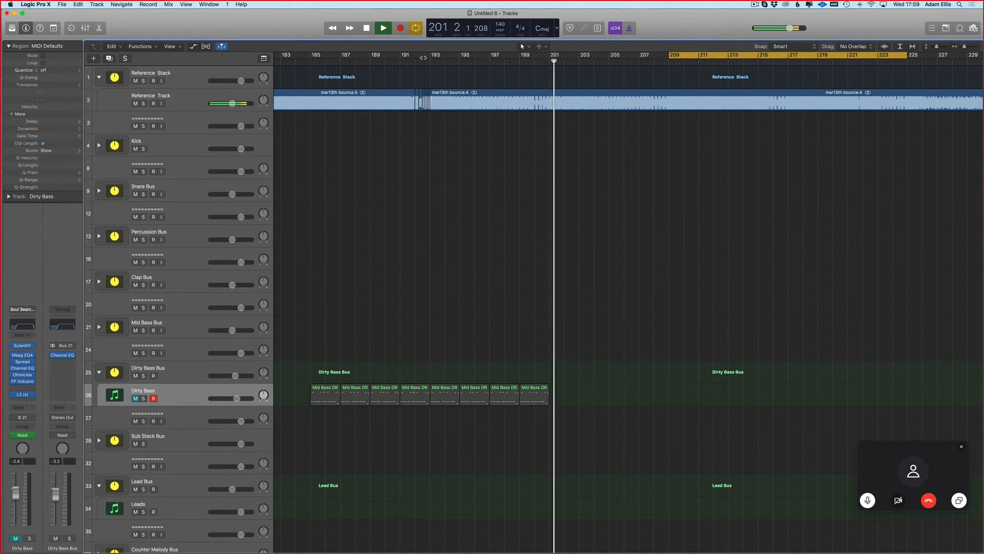
Step: Cut bars 193–201 out of the Reference Track with the Scissors tool and move the remaining audio back to bar 193
left_click_drag(430, 55, 549, 57)
key("t")
key("i")
left_click(550, 102)
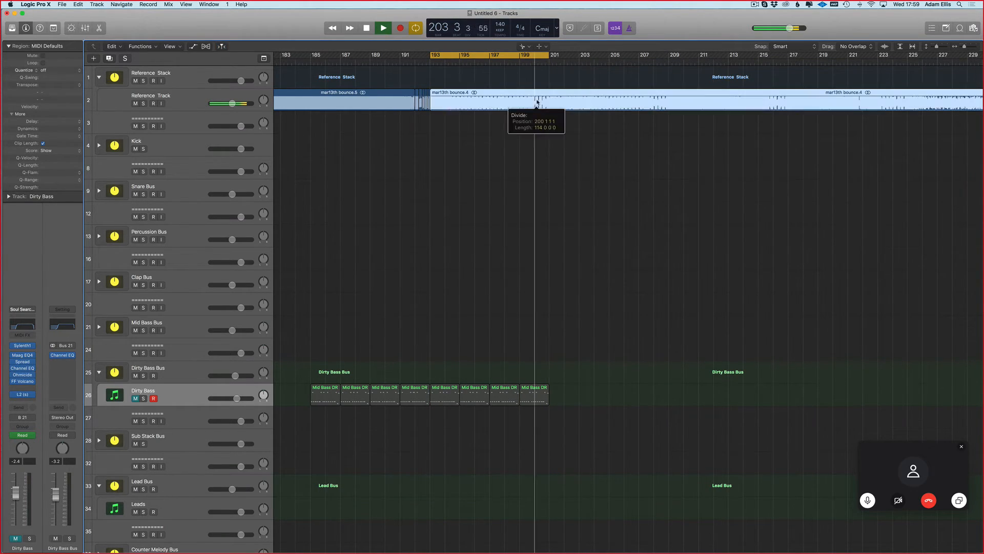
left_click_drag(490, 101, 431, 111)
key("t")
key("t")
left_click(480, 103)
key("Delete")
left_click_drag(589, 97, 443, 94)
Step: Play from just before bar 193 with cycling off and unmute the Dirty Bass track
left_click(412, 62)
key("c")
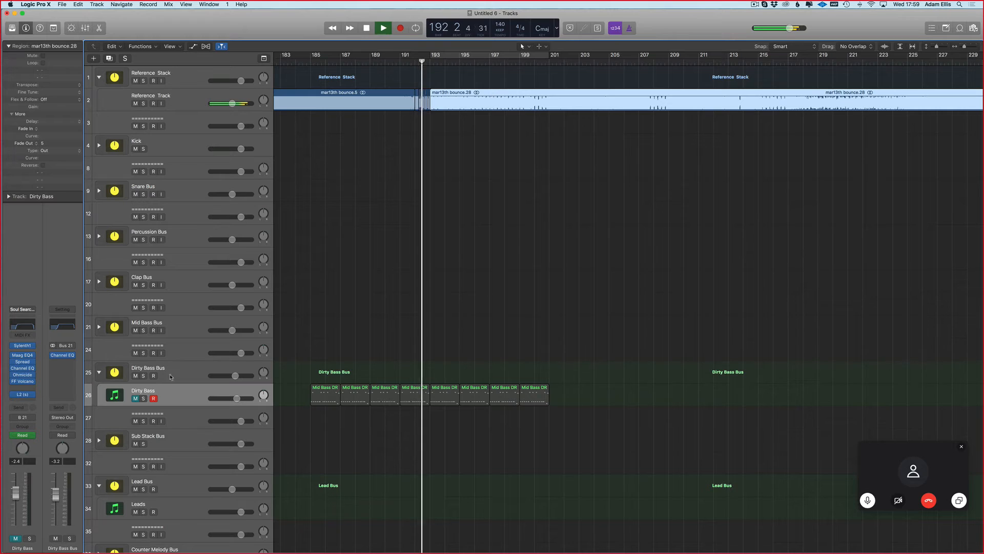
left_click(131, 399)
left_click(135, 399)
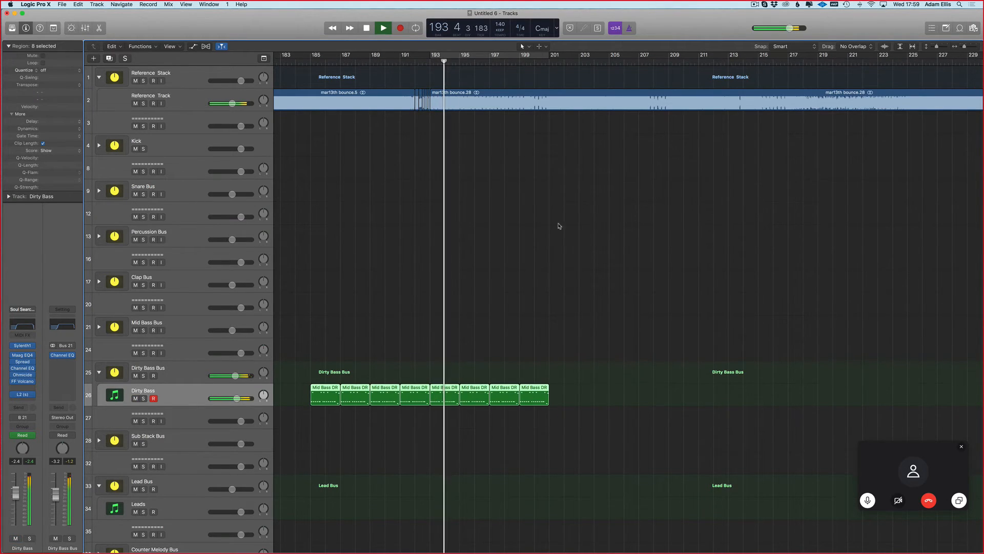
Step: Repeat the eight Dirty Bass regions from bar 201 and delete the copies from bar 209 onward
key("super+r")
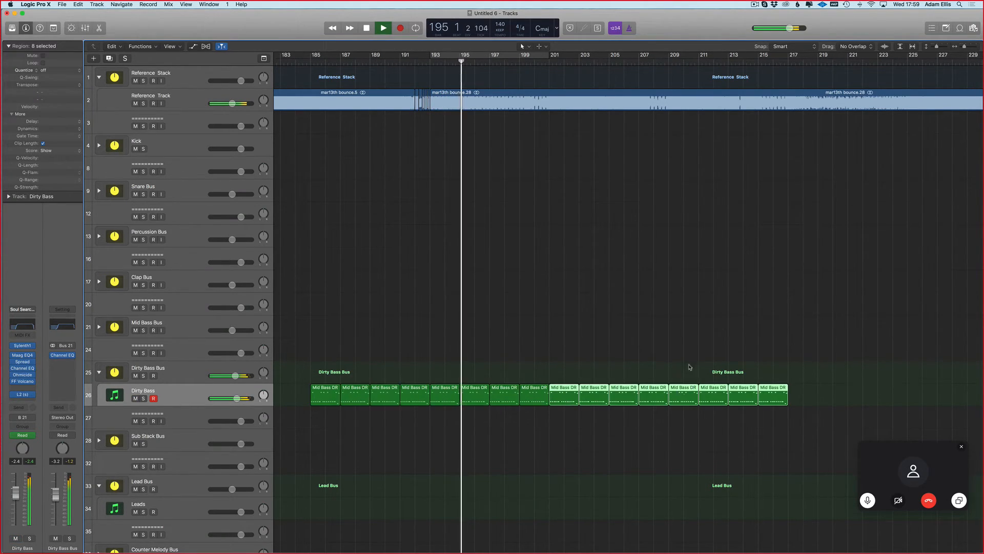
scroll(647, 176, "right", 2)
left_click(654, 185)
left_click_drag(808, 408, 662, 372)
key("Delete")
key("space")
scroll(496, 137, "down", 4)
scroll(462, 215, "left", 1)
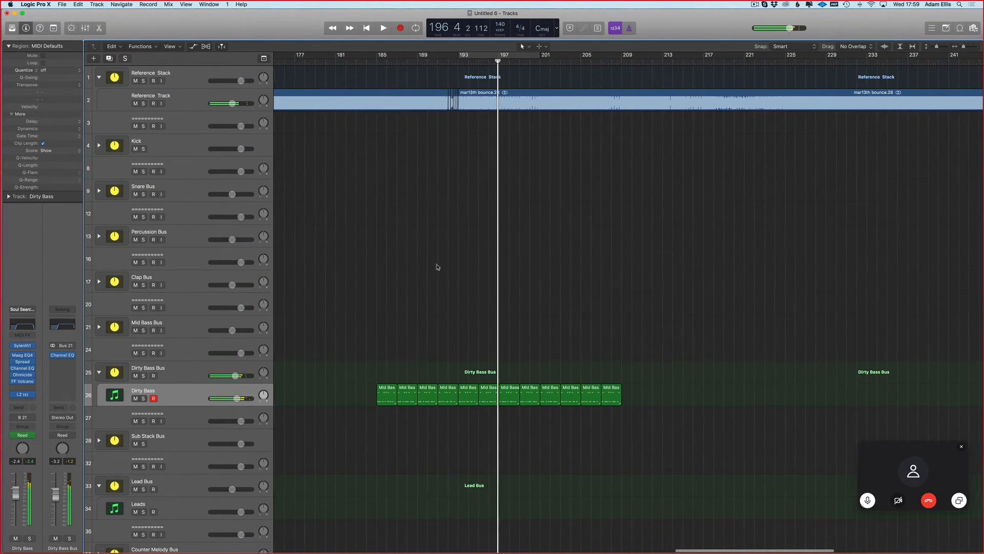
Step: Mute the Dirty Bass track briefly, unmute it and resume playback from bar 196
scroll(440, 266, "left", 1)
left_click(135, 397)
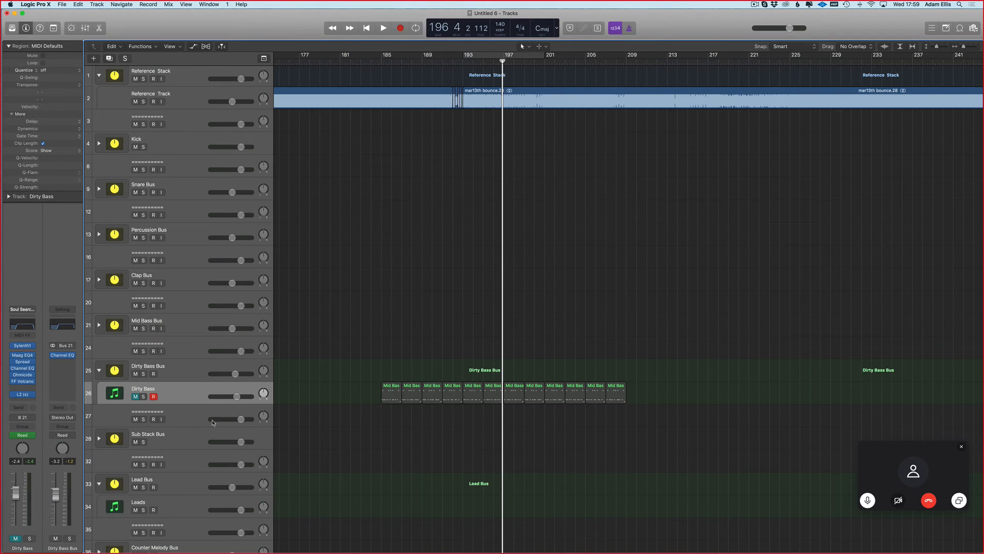
left_click(135, 396)
key("space")
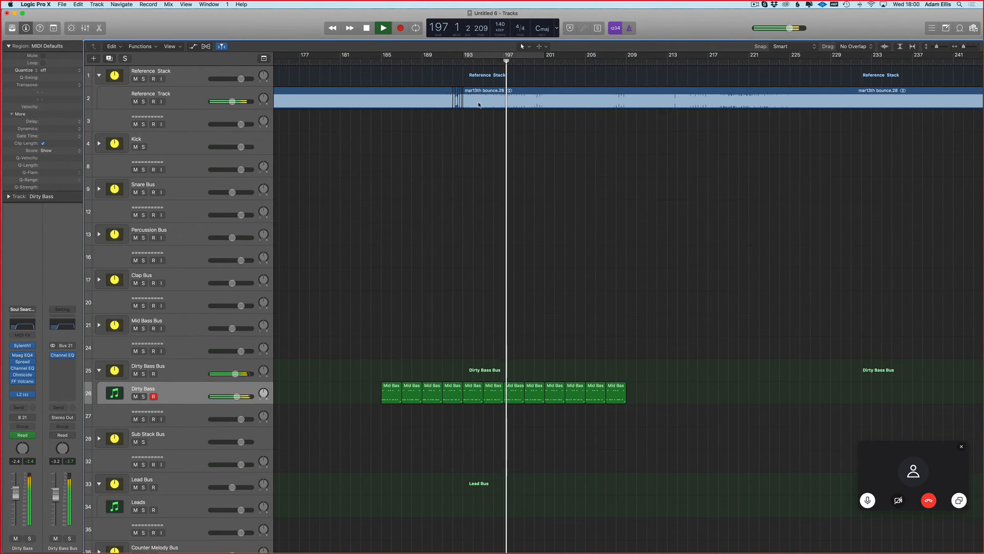
Step: Play the arrangement from about bar 152 to hear the build-up into the drop
key("super+Up")
scroll(430, 156, "left", 5)
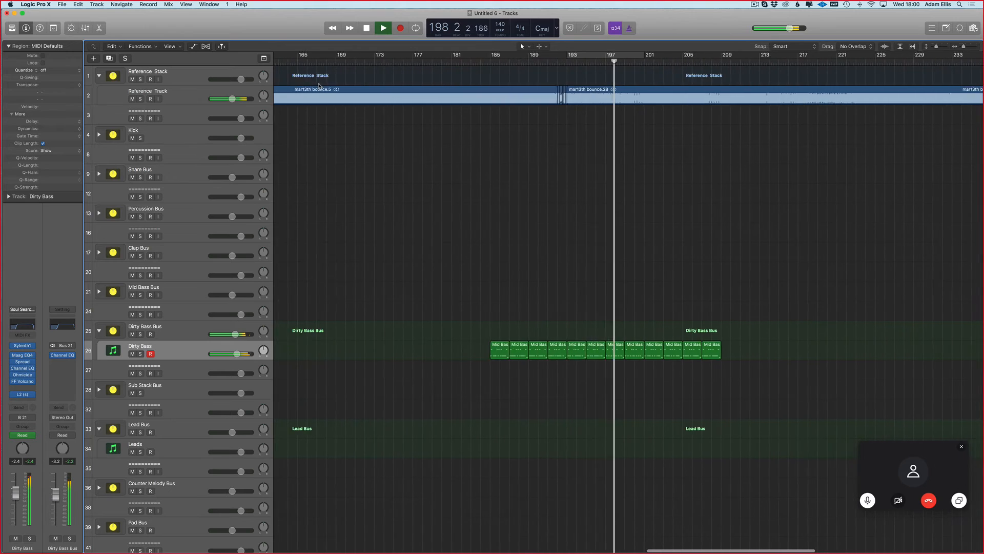
scroll(314, 67, "left", 4)
left_click(311, 59)
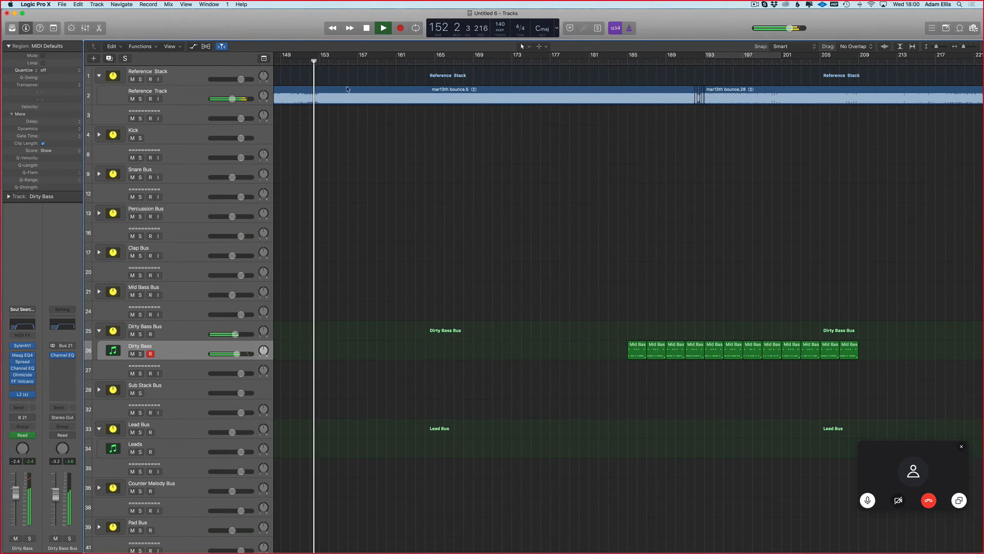
Step: Stop playback and select the Reference Stack region that spans the drop around bar 193
scroll(353, 103, "left", 2)
scroll(353, 104, "left", 3)
key("space")
scroll(330, 119, "left", 8)
key("super+Left")
scroll(424, 138, "left", 2)
scroll(881, 311, "right", 10)
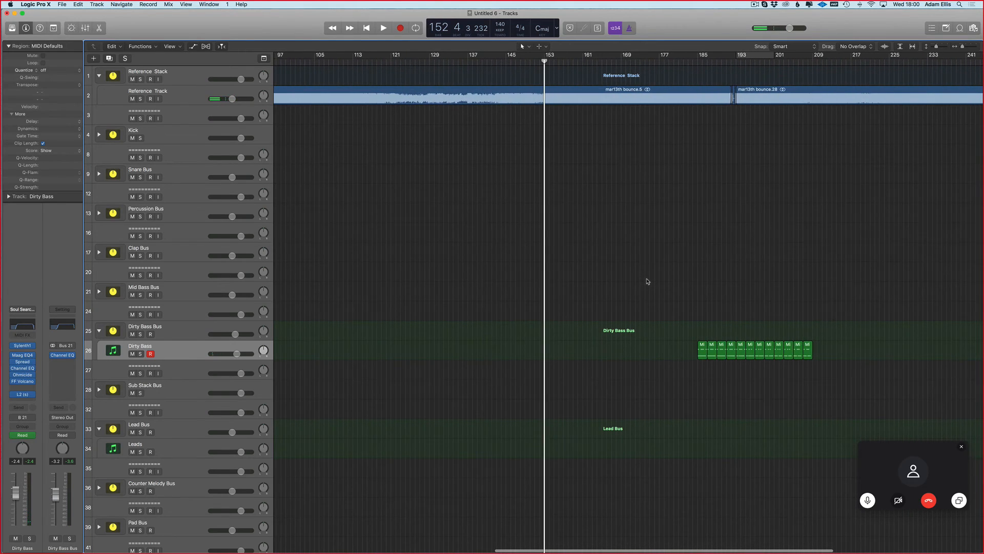
scroll(654, 284, "right", 5)
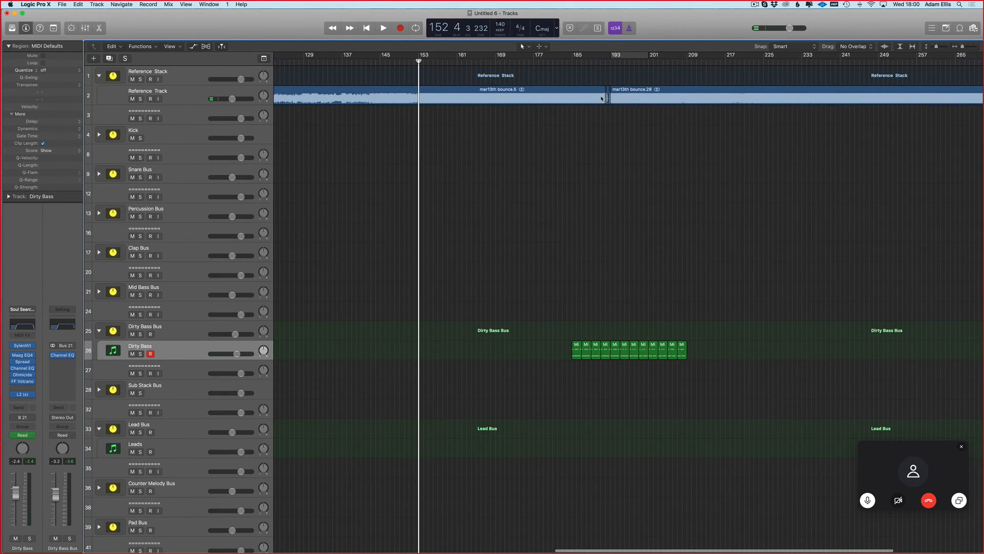
left_click(682, 77)
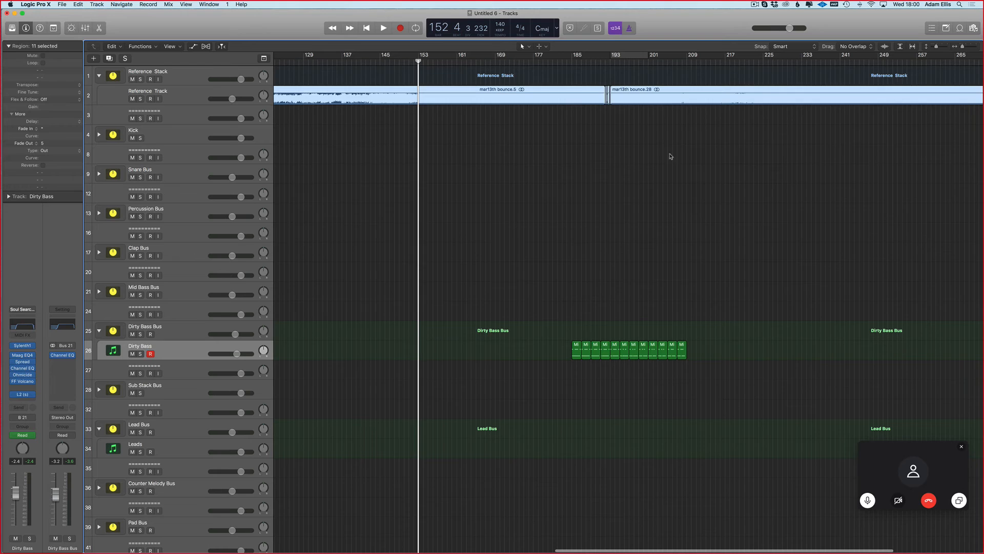
Step: Enable a cycle range from about bar 189 to bar 201 and briefly view the Dirty Bass track's Channel EQ
scroll(566, 214, "right", 4)
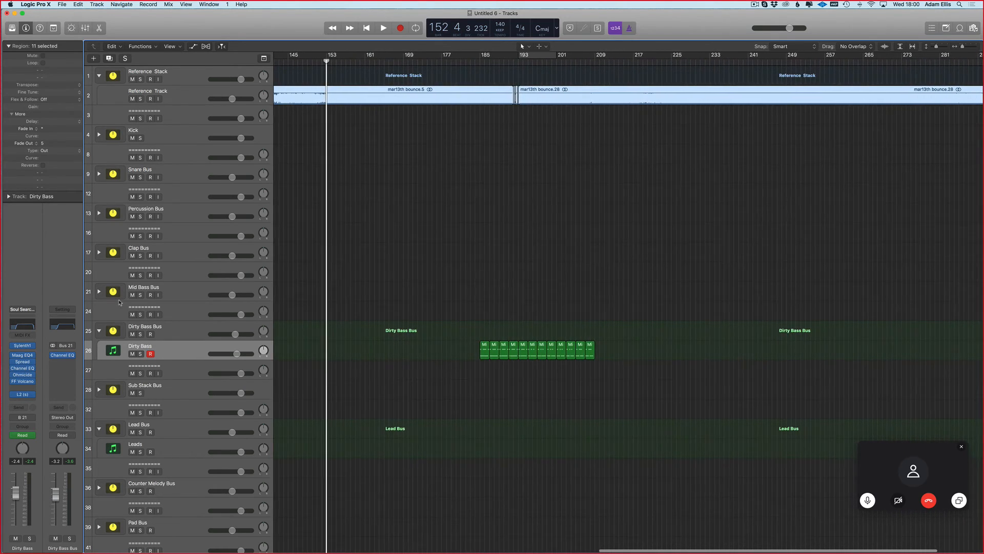
left_click_drag(504, 55, 562, 55)
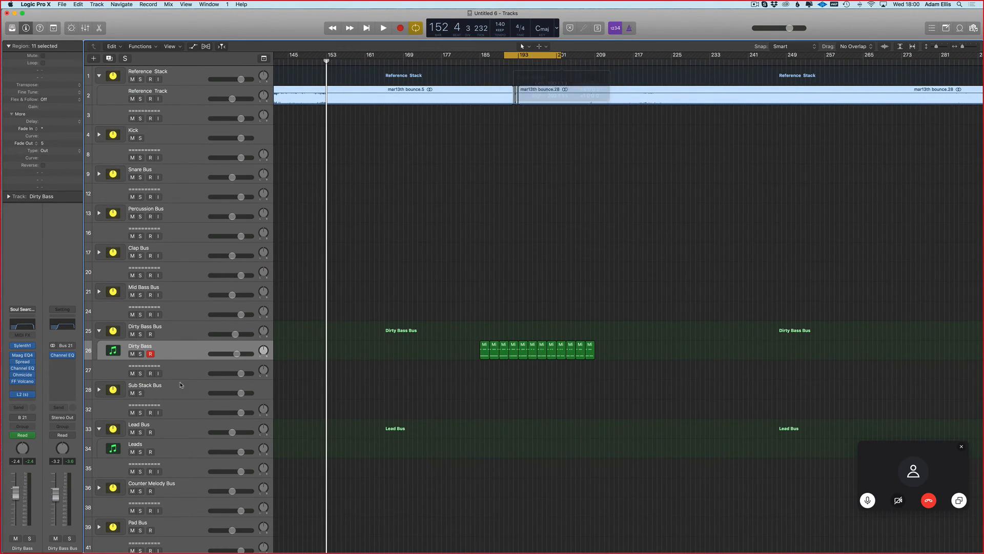
left_click(29, 325)
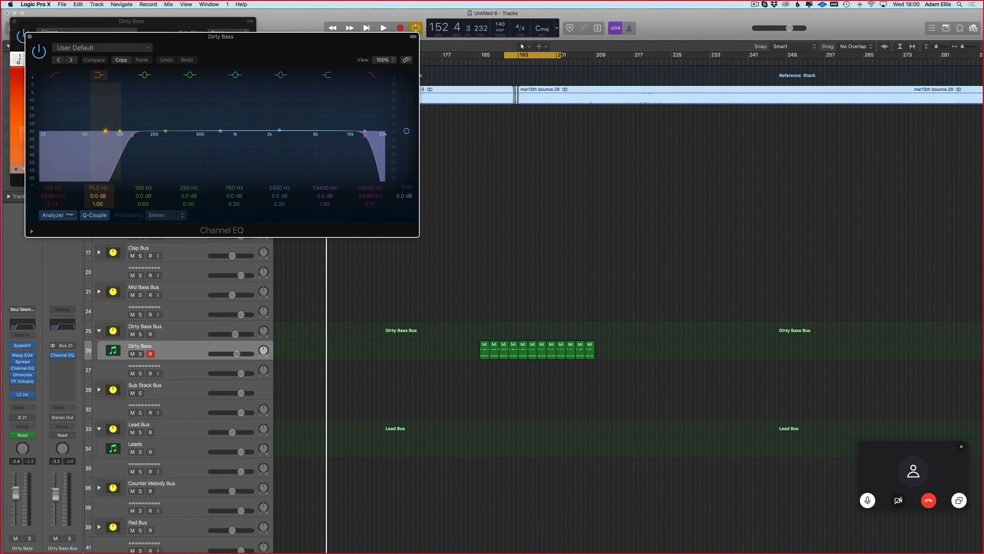
key("v")
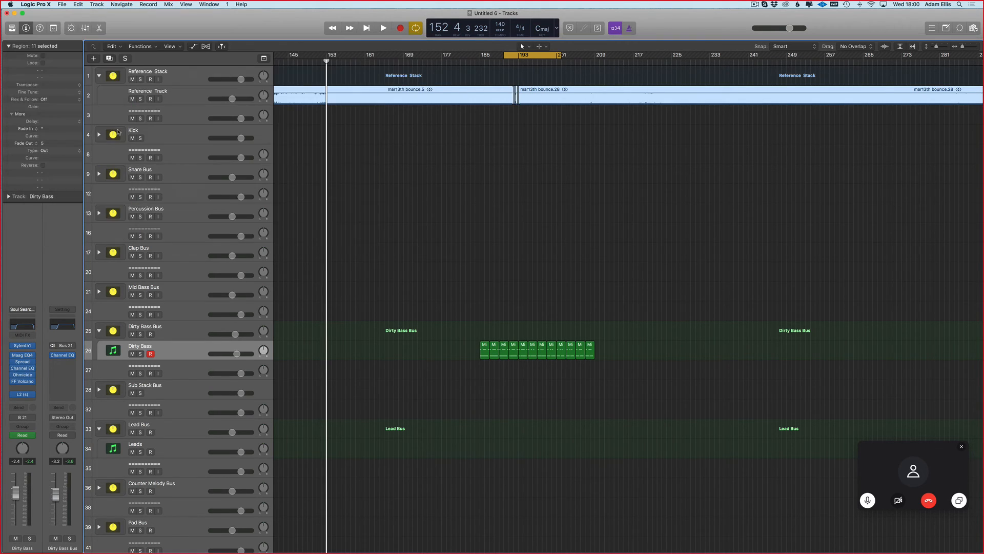